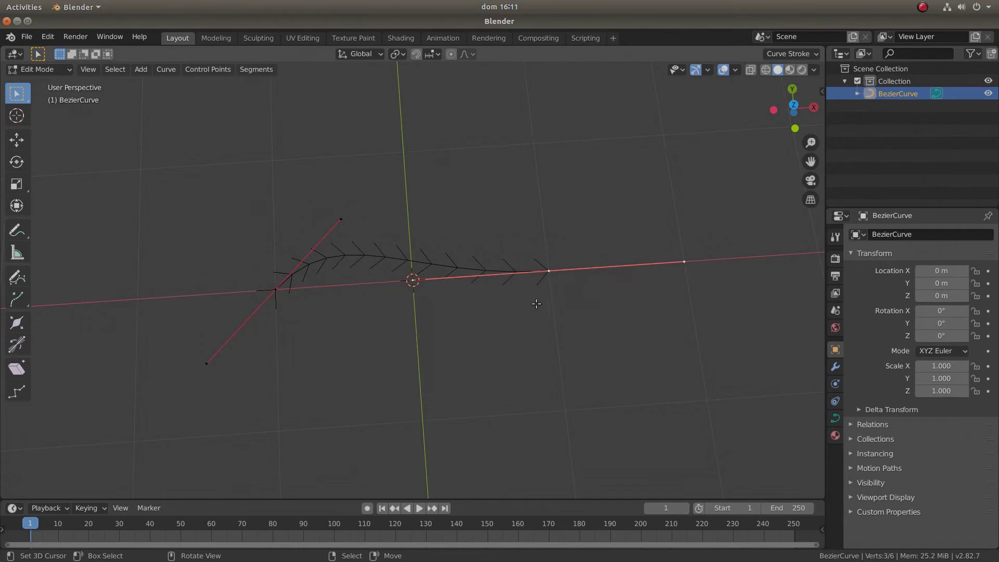
# Extend the Bezier curve from its end in top view with three more control points, looping back below the X axis.
pyautogui.press('Escape')
pyautogui.press('KP_7')
pyautogui.keyDown('ctrl'); pyautogui.click(628, 350); pyautogui.keyUp('ctrl')
pyautogui.keyDown('ctrl'); pyautogui.click(503, 426); pyautogui.keyUp('ctrl')
pyautogui.keyDown('ctrl'); pyautogui.click(263, 434); pyautogui.keyUp('ctrl')
# Reposition the first two added control points outward and lengthen the lower handle of the rightmost one.
pyautogui.keyDown('shift'); pyautogui.moveTo(497, 440); pyautogui.dragTo(502, 327, button='middle'); pyautogui.keyUp('shift')
pyautogui.moveTo(510, 313); pyautogui.dragTo(473, 380, button='right')
pyautogui.moveTo(649, 227); pyautogui.dragTo(674, 258, button='right')
pyautogui.rightClick(707, 317)
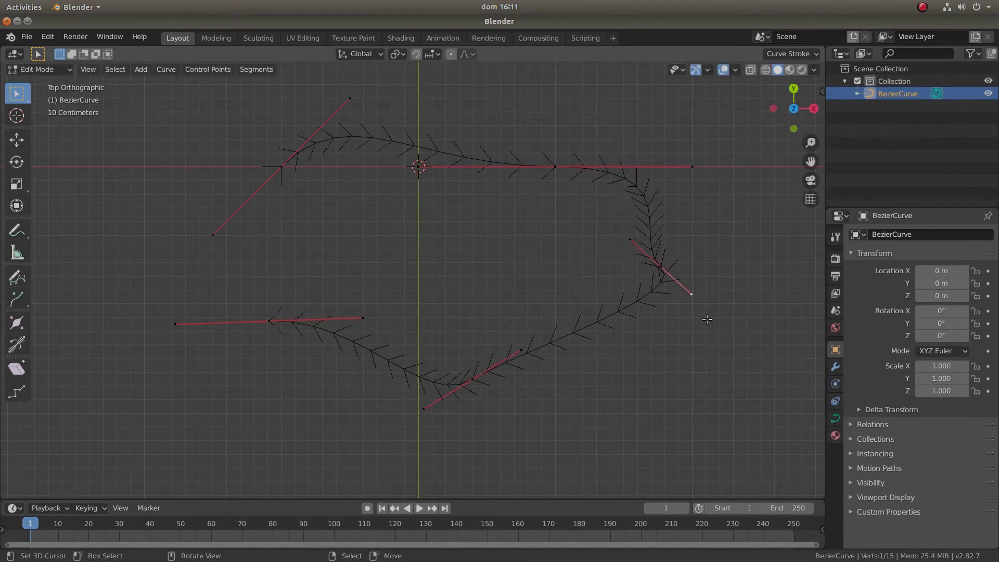
pyautogui.press('g')
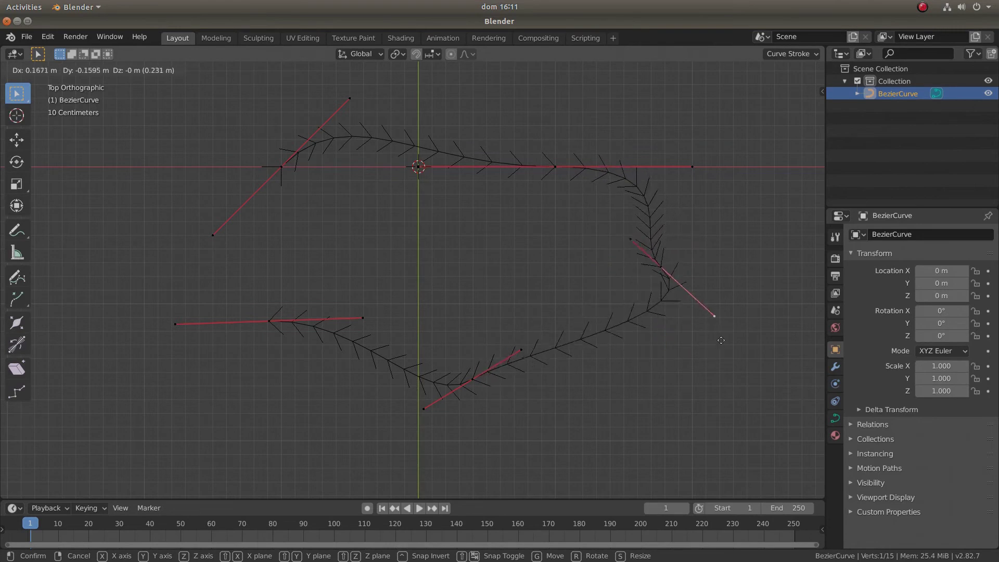
pyautogui.click(715, 328)
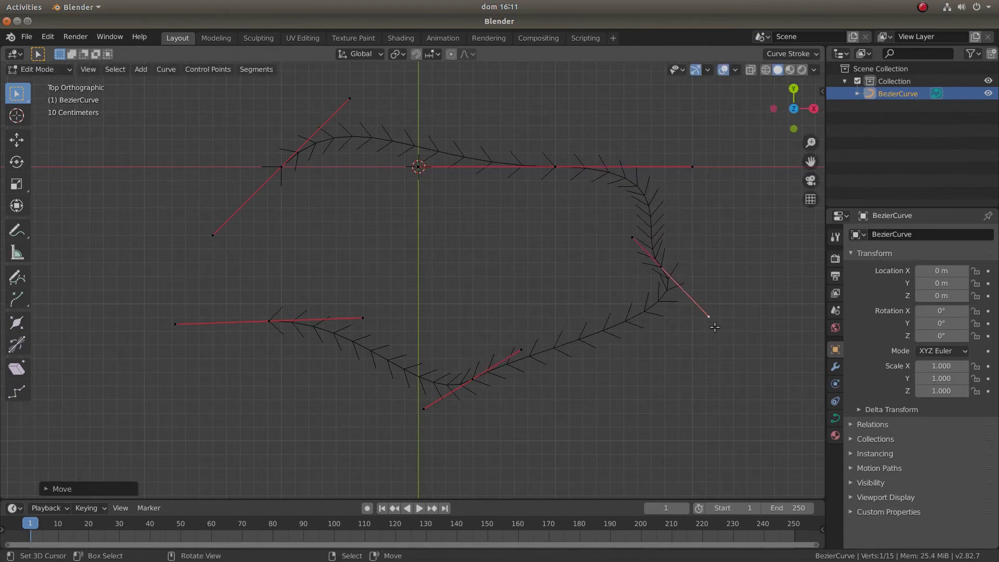
# Set the handle type of the rightmost control point to Vector.
pyautogui.click(667, 270)
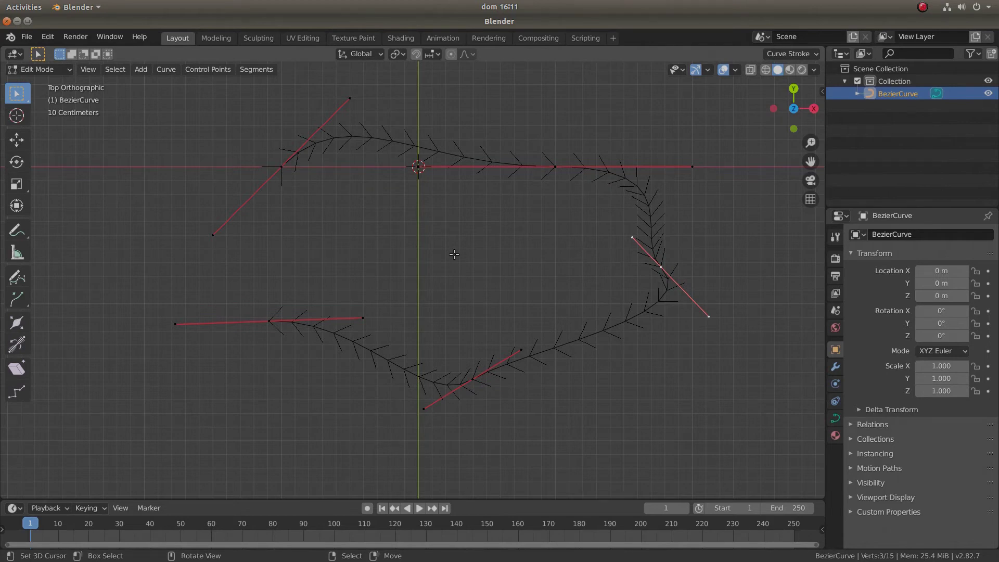
pyautogui.press('v')
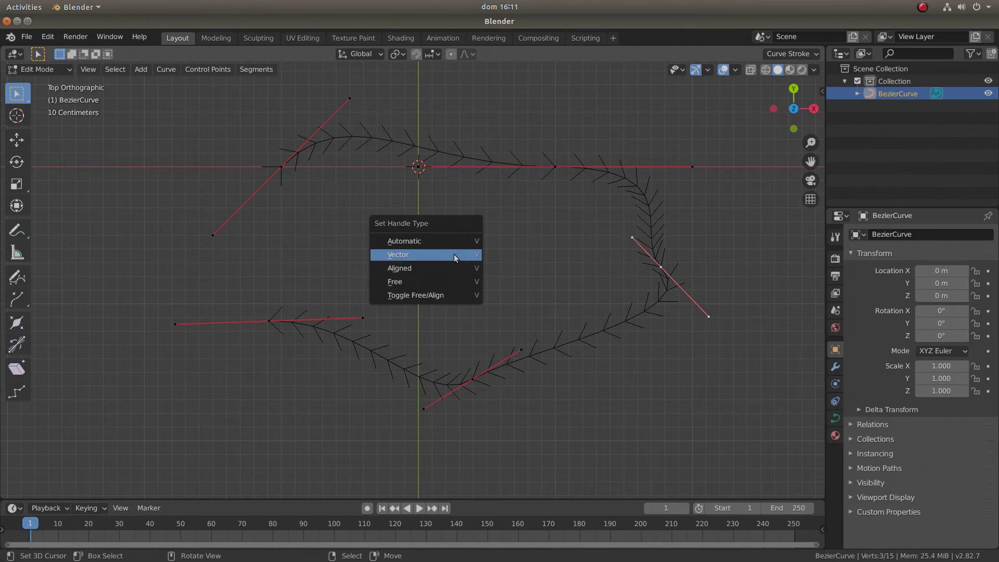
pyautogui.click(449, 258)
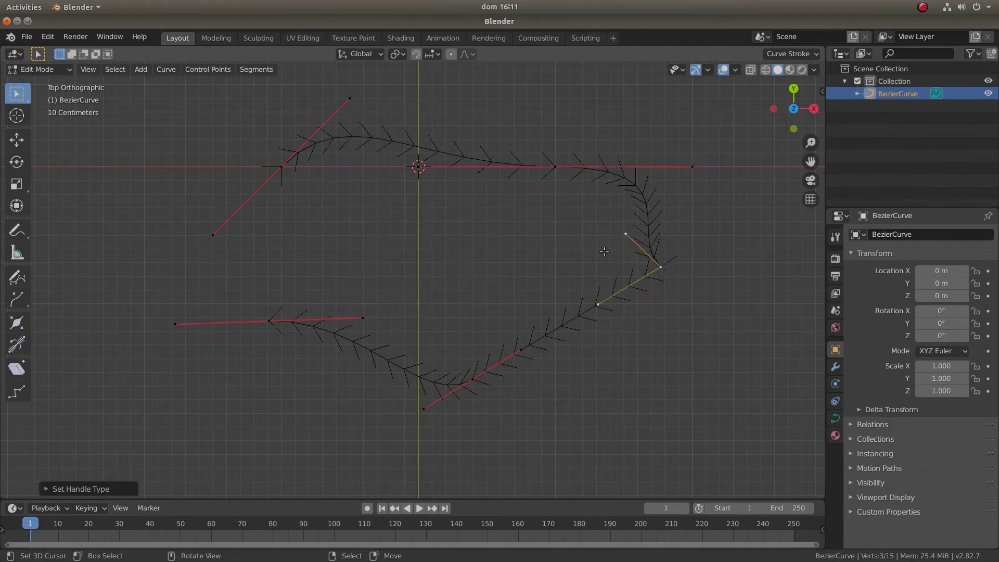
# Move the rightmost control point outward and place its two handles independently so the curve forms a sharp tip.
pyautogui.moveTo(663, 269); pyautogui.dragTo(678, 287, button='right')
pyautogui.moveTo(631, 251); pyautogui.dragTo(594, 256, button='right')
pyautogui.moveTo(626, 299)
pyautogui.mouseDown(button='right')
pyautogui.moveTo(662, 335)
pyautogui.moveTo(638, 293)
pyautogui.mouseUp(button='right')
pyautogui.moveTo(608, 252); pyautogui.dragTo(636, 220, button='right')
pyautogui.moveTo(597, 316); pyautogui.dragTo(704, 337, button='right')
pyautogui.moveTo(623, 233); pyautogui.dragTo(660, 214, button='right')
pyautogui.moveTo(691, 337); pyautogui.dragTo(615, 327, button='right')
pyautogui.moveTo(639, 239); pyautogui.dragTo(579, 287, button='right')
pyautogui.press('Tab')
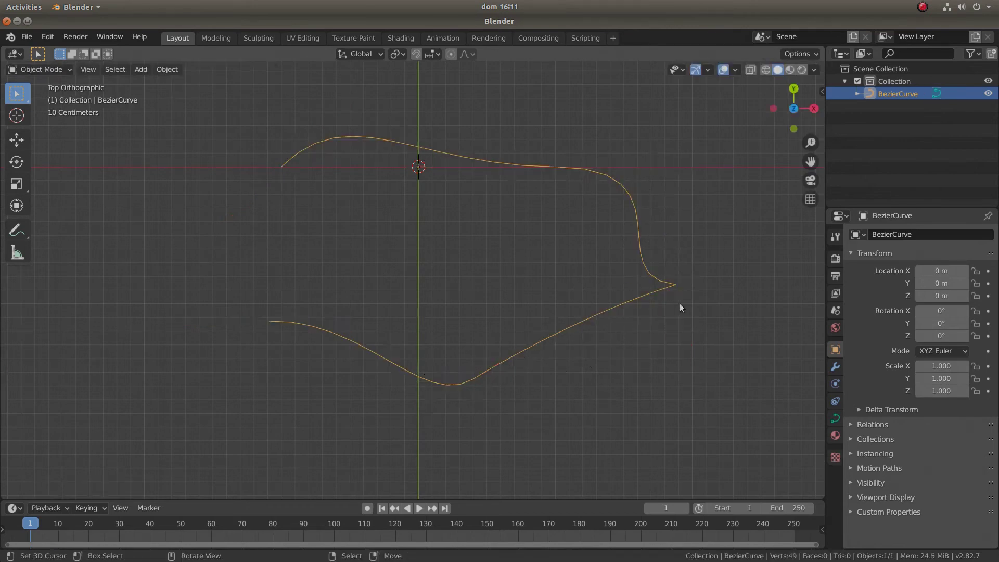
# Set the rightmost point's handles to Aligned and rotate them so the curve rounds smoothly through it.
pyautogui.press('Tab')
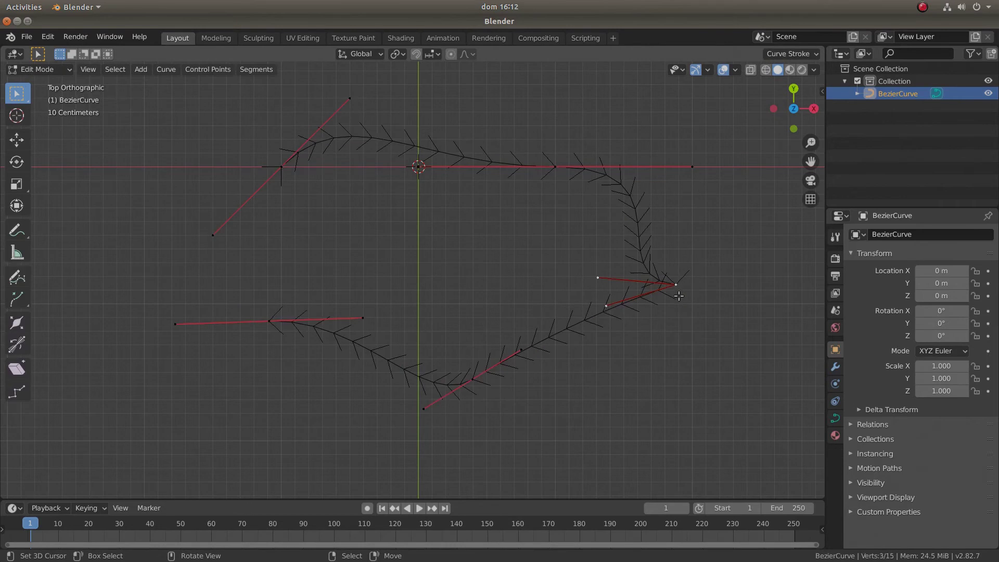
pyautogui.press('v')
pyautogui.click(650, 312)
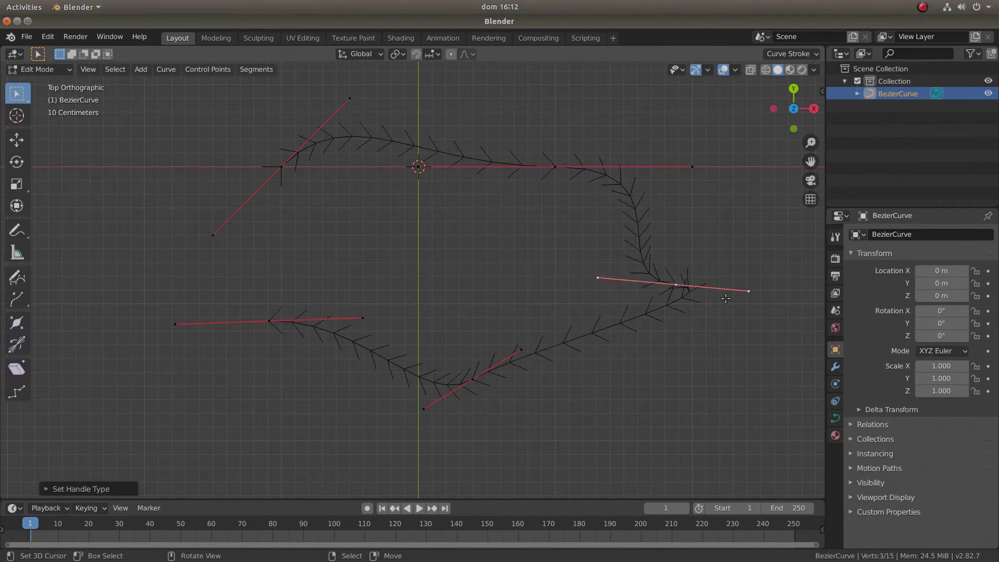
pyautogui.press('g')
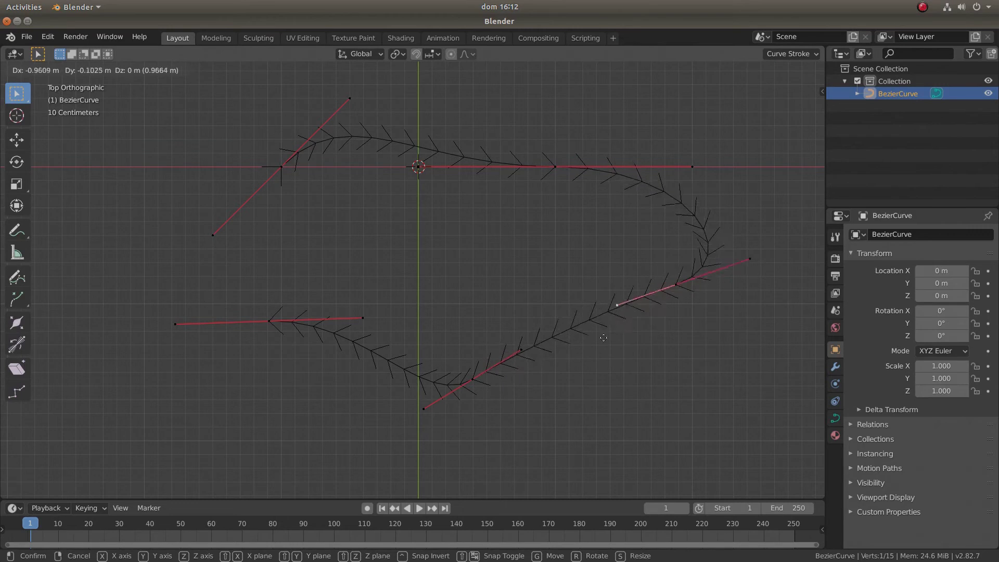
pyautogui.click(625, 371)
pyautogui.rightClick(728, 240)
pyautogui.press('g')
pyautogui.click(731, 231)
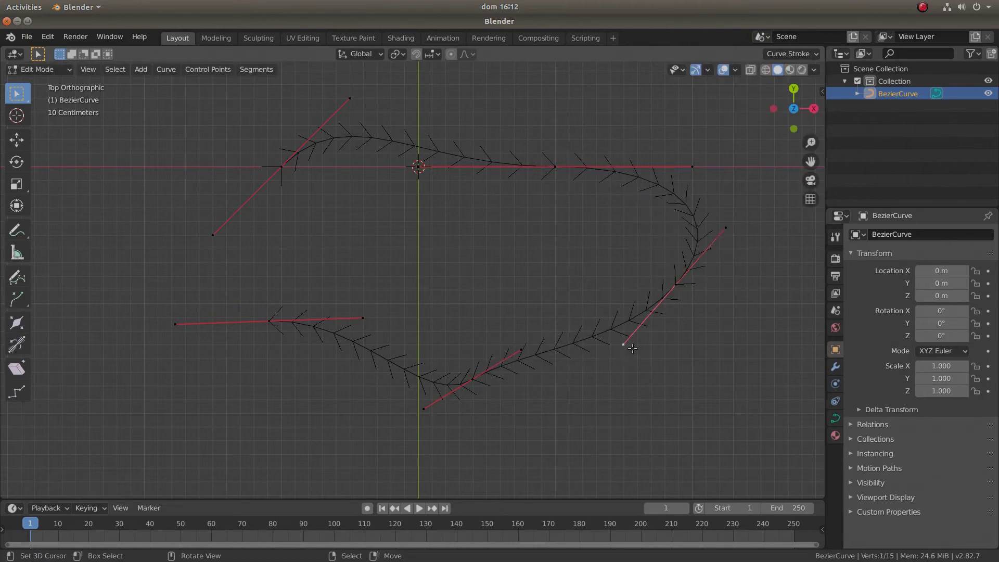
# Set the rightmost point's handle type to Free and try moving each of its handles separately.
pyautogui.press('v')
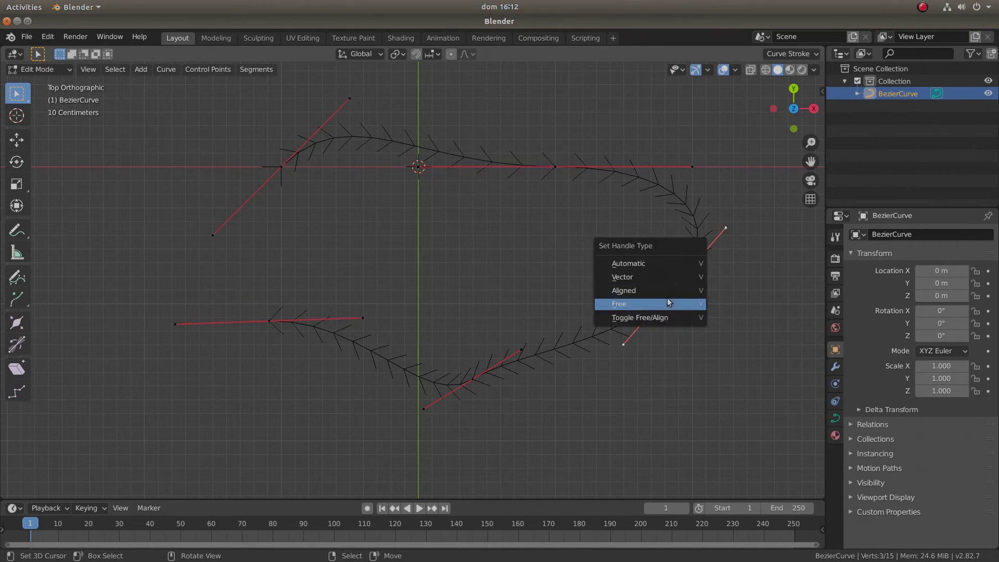
pyautogui.click(657, 303)
pyautogui.rightClick(728, 226)
pyautogui.press('g')
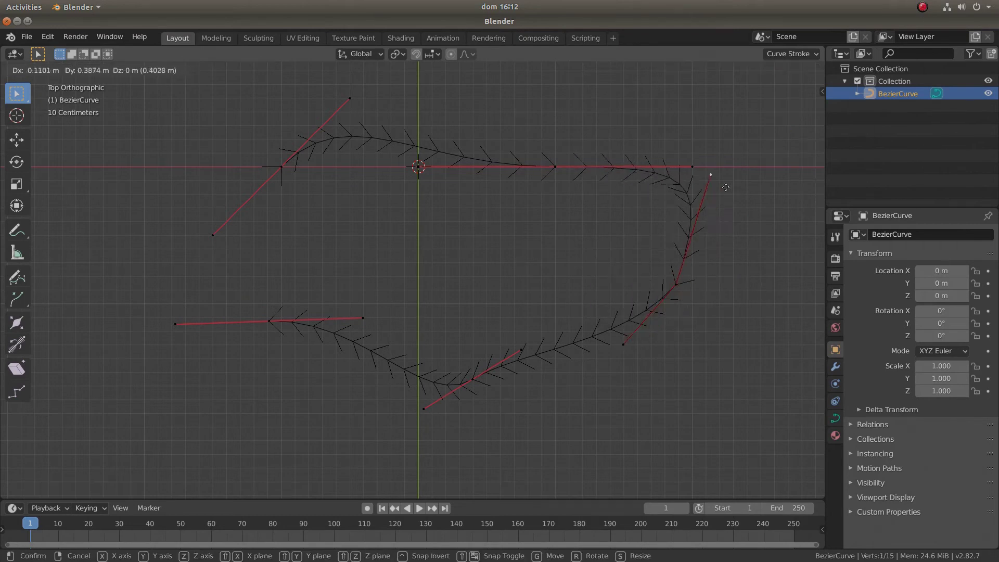
pyautogui.rightClick(699, 279)
pyautogui.rightClick(624, 339)
pyautogui.press('g')
pyautogui.rightClick(698, 274)
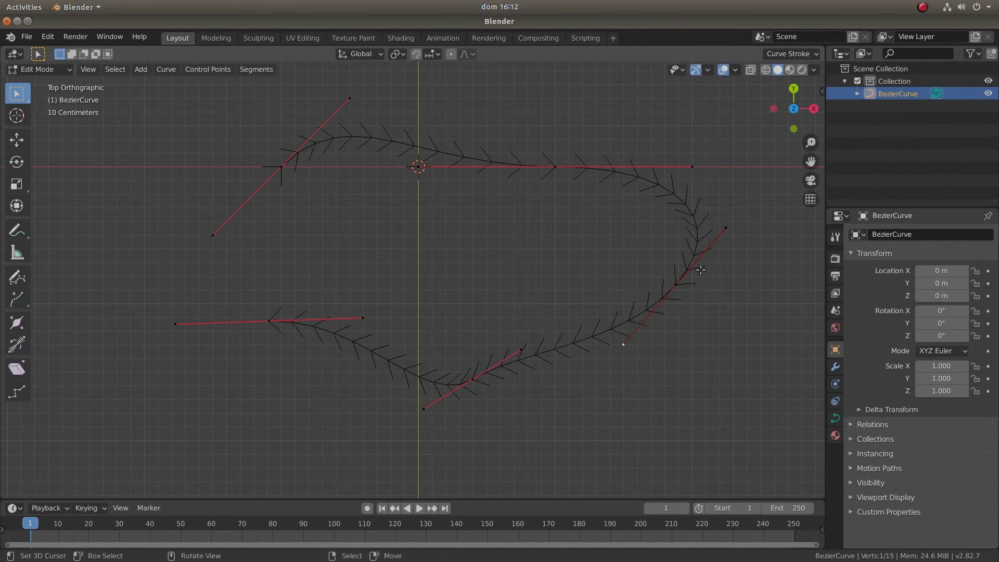
# Switch the rightmost point's handles back with Toggle Free/Align and try moving them.
pyautogui.press('v')
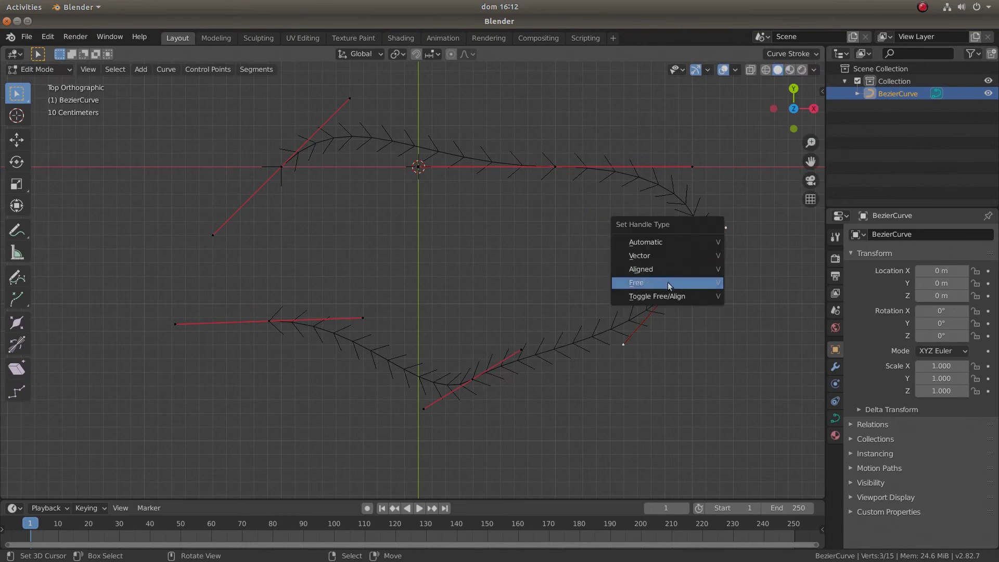
pyautogui.click(664, 298)
pyautogui.press('g')
pyautogui.rightClick(690, 292)
# Free the handles of the lowest control point and move both upward to form a downward-pointing spike.
pyautogui.press('a')
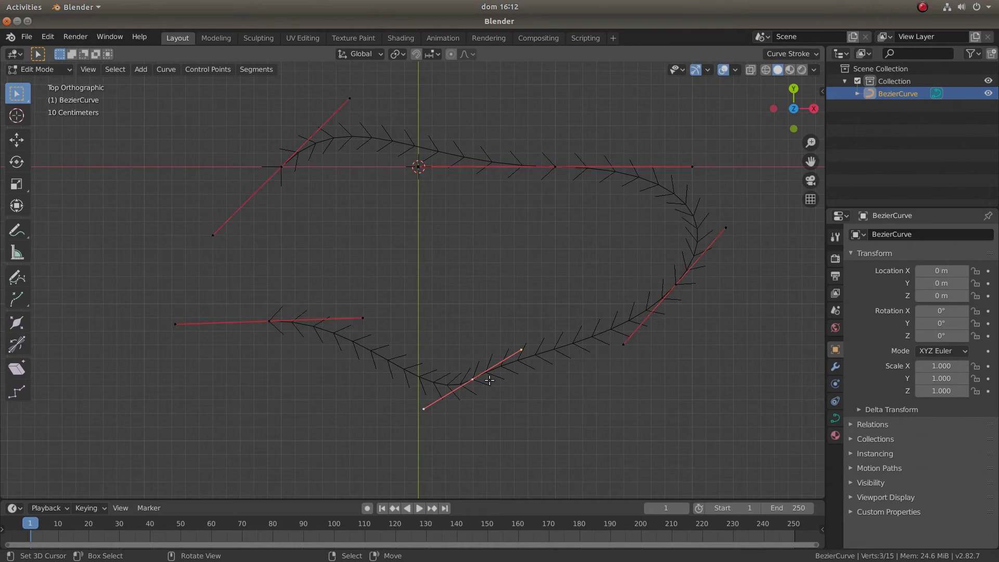
pyautogui.click(490, 380)
pyautogui.press('v')
pyautogui.click(469, 341)
pyautogui.press('g')
pyautogui.click(475, 256)
pyautogui.rightClick(418, 349)
pyautogui.press('g')
pyautogui.click(417, 243)
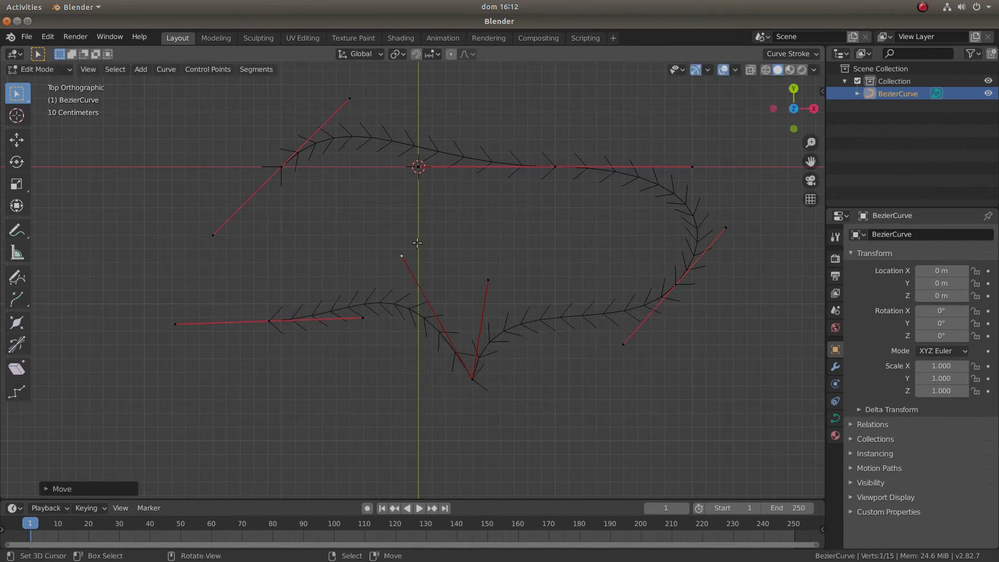
# Subdivide the segment between the rightmost point and the neighbouring point on the X axis, and move the new point inward.
pyautogui.rightClick(694, 277)
pyautogui.keyDown('shift'); pyautogui.rightClick(550, 167); pyautogui.keyUp('shift')
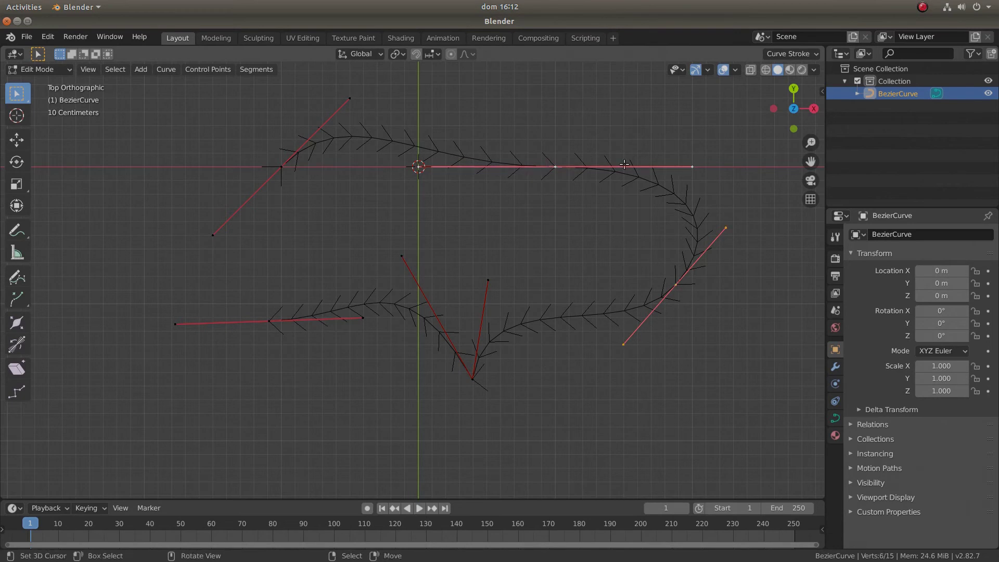
pyautogui.press('w')
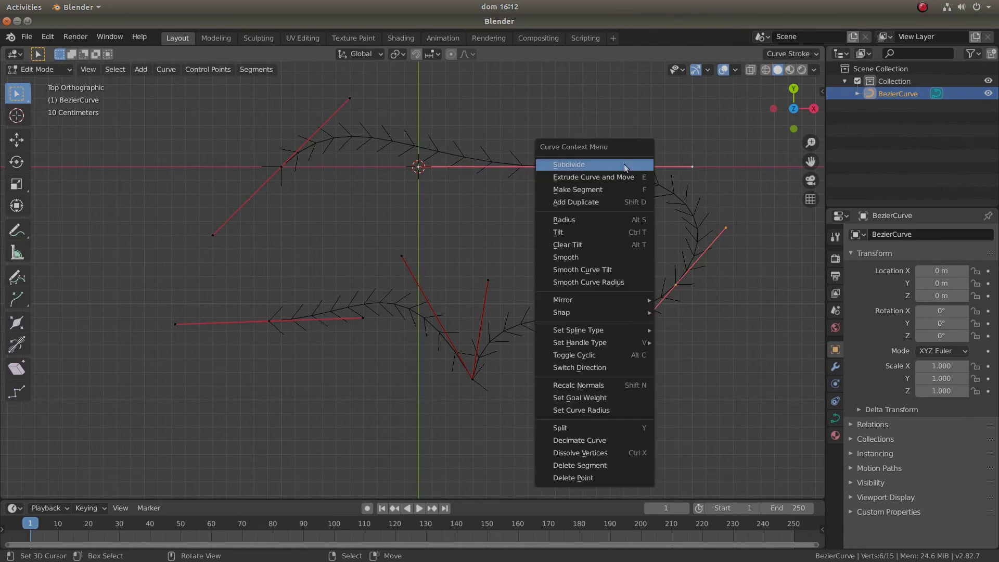
pyautogui.click(593, 164)
pyautogui.rightClick(695, 212)
pyautogui.press('g')
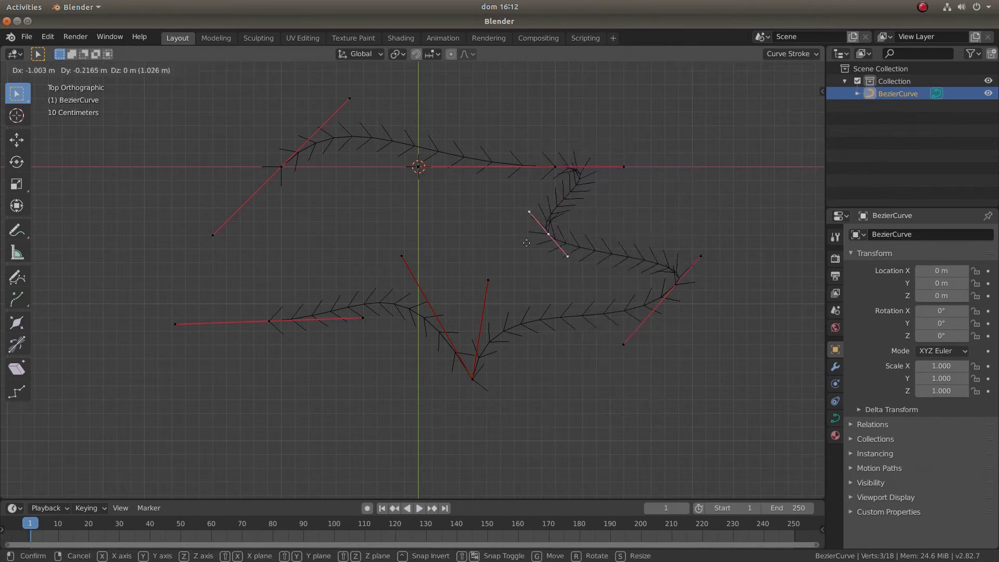
pyautogui.click(540, 258)
# Free the new point's handles and reposition both outward so the curve makes a sharp inward notch.
pyautogui.press('v')
pyautogui.click(540, 259)
pyautogui.rightClick(594, 265)
pyautogui.press('g')
pyautogui.click(593, 237)
pyautogui.rightClick(556, 225)
pyautogui.press('g')
pyautogui.click(596, 206)
pyautogui.press('Tab')
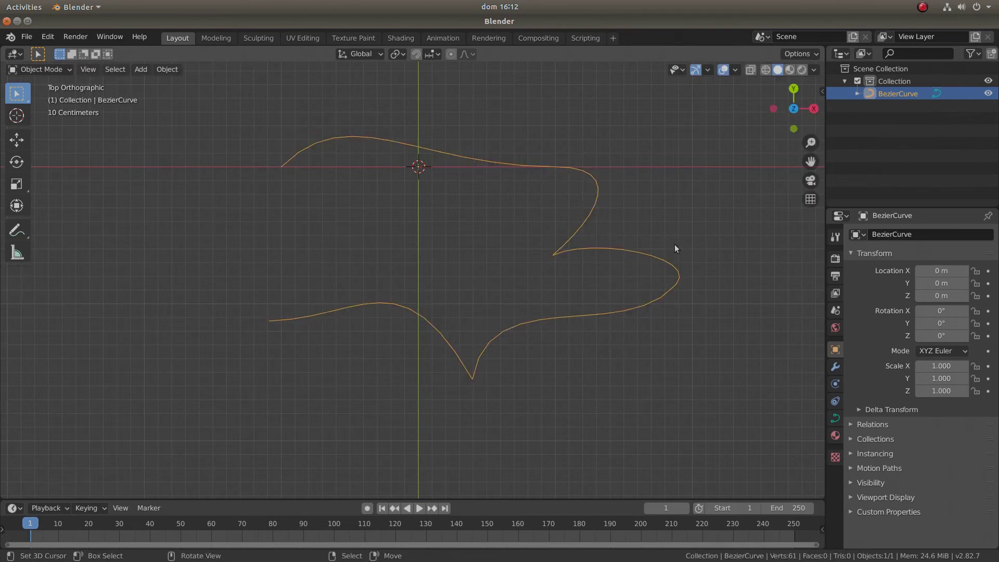
# Set the handle type of all the curve's control points to Automatic.
pyautogui.press('Tab')
pyautogui.press('a')
pyautogui.press('v')
pyautogui.click(529, 244)
pyautogui.scroll(-4, 506, 314)
pyautogui.moveTo(505, 317); pyautogui.dragTo(569, 228, button='middle')
pyautogui.scroll(3, 504, 301)
# Move the curve's lower end point in top view to a position closer to the X axis.
pyautogui.press('KP_7')
pyautogui.click(290, 316)
pyautogui.press('g')
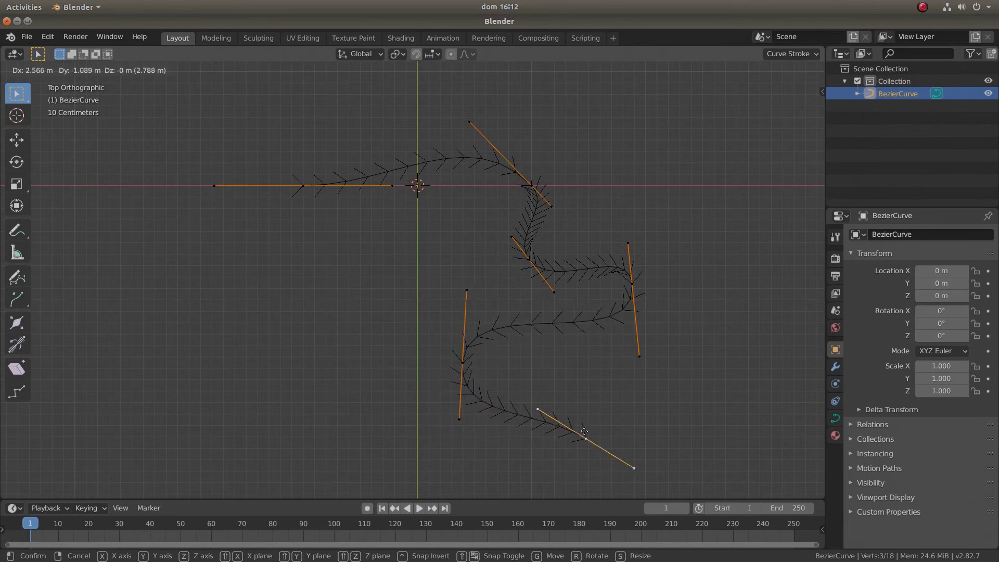
pyautogui.click(327, 263)
# Set all control point handles to Aligned and try moving the curve's lower end point.
pyautogui.press('v')
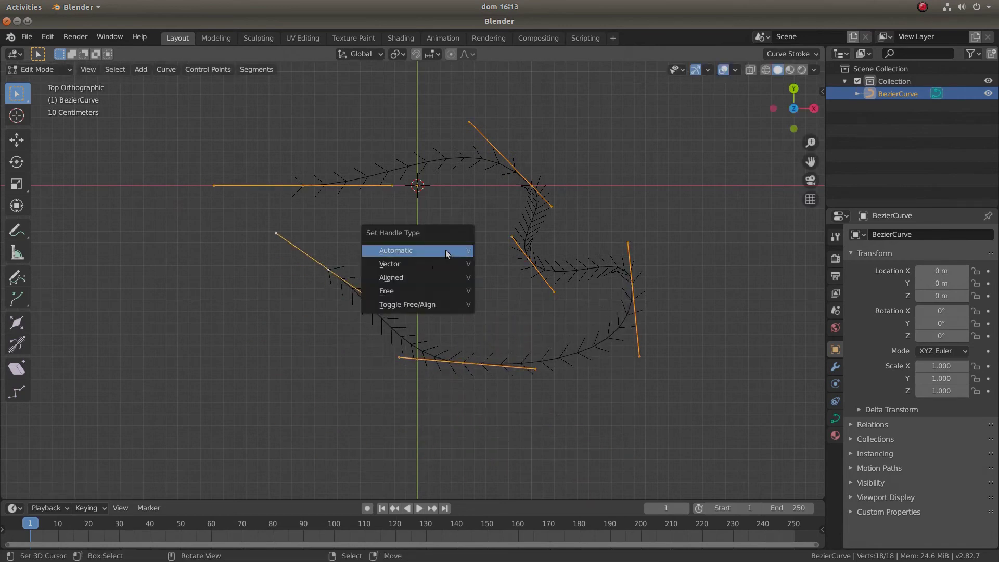
pyautogui.click(413, 277)
pyautogui.click(335, 267)
pyautogui.press('g')
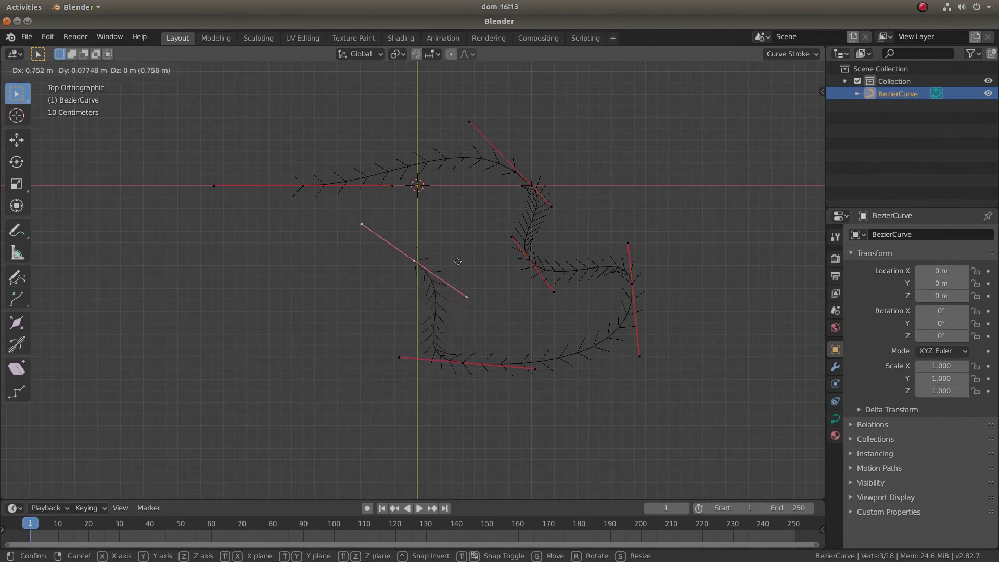
pyautogui.rightClick(309, 254)
pyautogui.press('g')
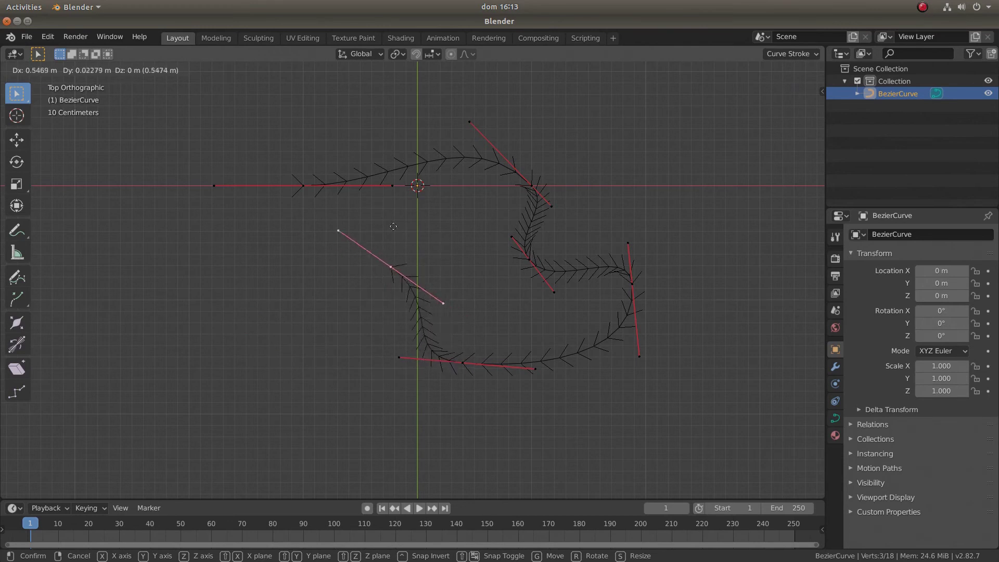
pyautogui.click(304, 250)
# Return all of the curve's control point handles to the Automatic type.
pyautogui.press('a')
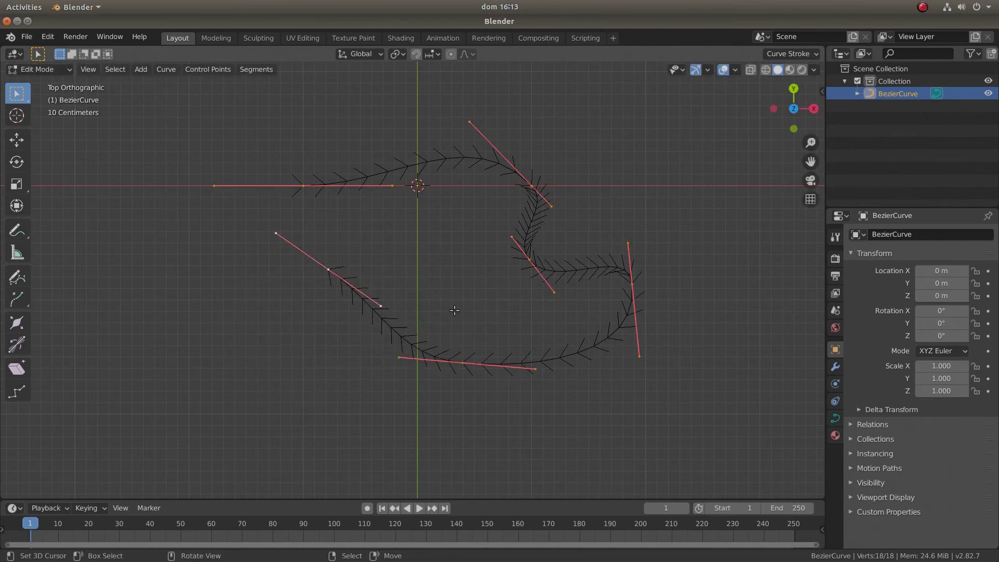
pyautogui.press('v')
pyautogui.click(448, 281)
pyautogui.hotkey('ctrl', 'z')
pyautogui.press('v')
pyautogui.click(539, 205)
# Raise one of the curve's control points along the Z axis in a perspective view.
pyautogui.moveTo(432, 279); pyautogui.dragTo(354, 263, button='middle')
pyautogui.press('a')
pyautogui.rightClick(507, 304)
pyautogui.press('g')
pyautogui.press('z')
pyautogui.click(458, 265)
# Raise the inner notch point about 0.29 m along Z, lift the adjacent point along Z, and leave Edit Mode.
pyautogui.rightClick(363, 235)
pyautogui.press('g')
pyautogui.press('z')
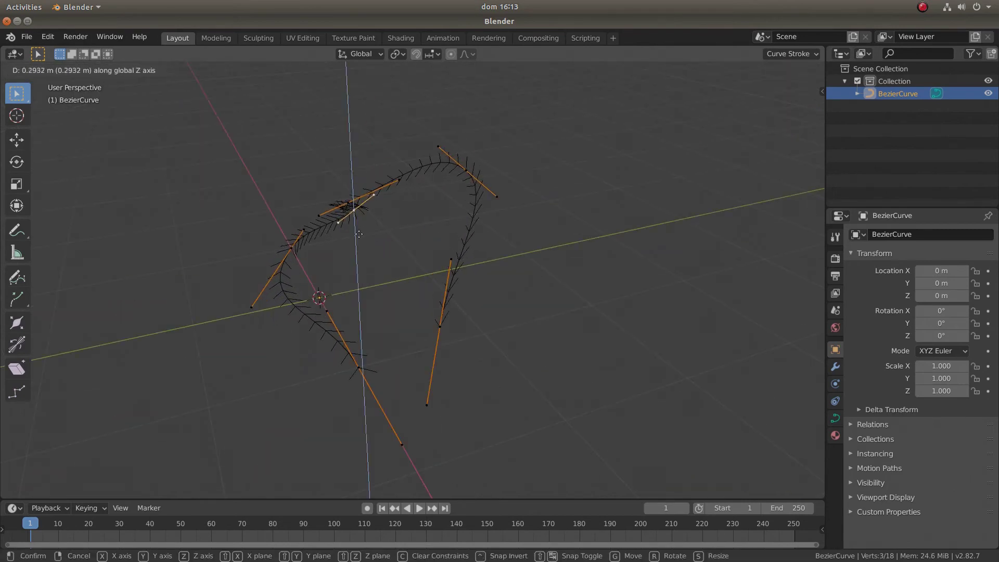
pyautogui.click(359, 234)
pyautogui.rightClick(350, 201)
pyautogui.press('g')
pyautogui.press('z')
pyautogui.click(366, 163)
pyautogui.moveTo(414, 187); pyautogui.dragTo(456, 303, button='middle')
pyautogui.press('Tab')
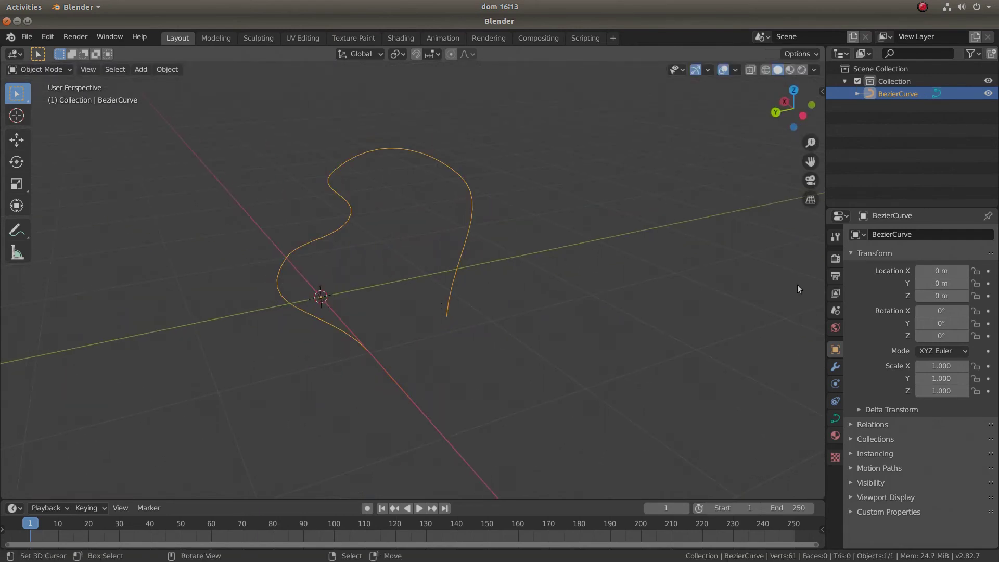
# Set the curve's bevel depth to 0.05 m to turn it into a round tube.
pyautogui.click(835, 418)
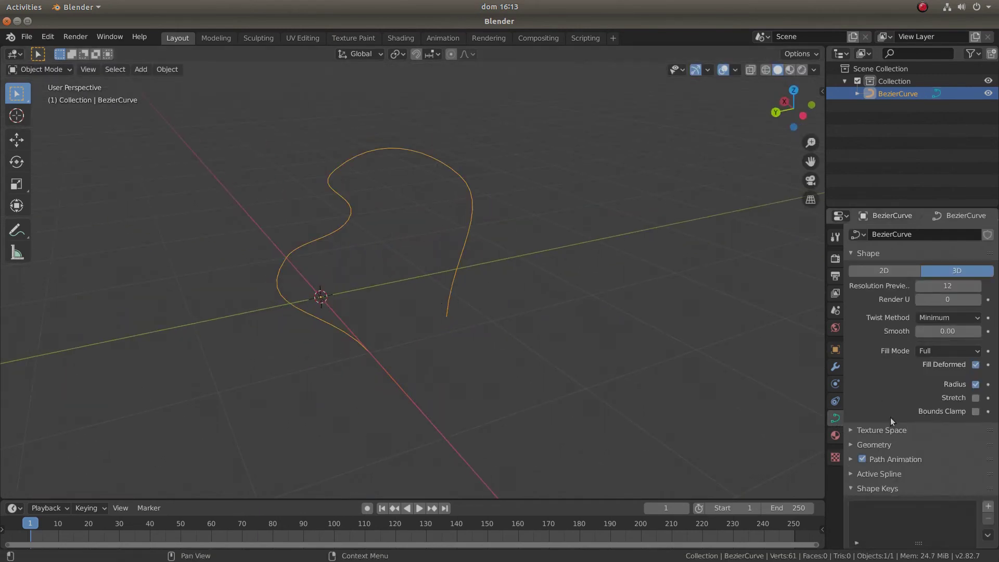
pyautogui.moveTo(891, 418); pyautogui.dragTo(900, 366, button='middle')
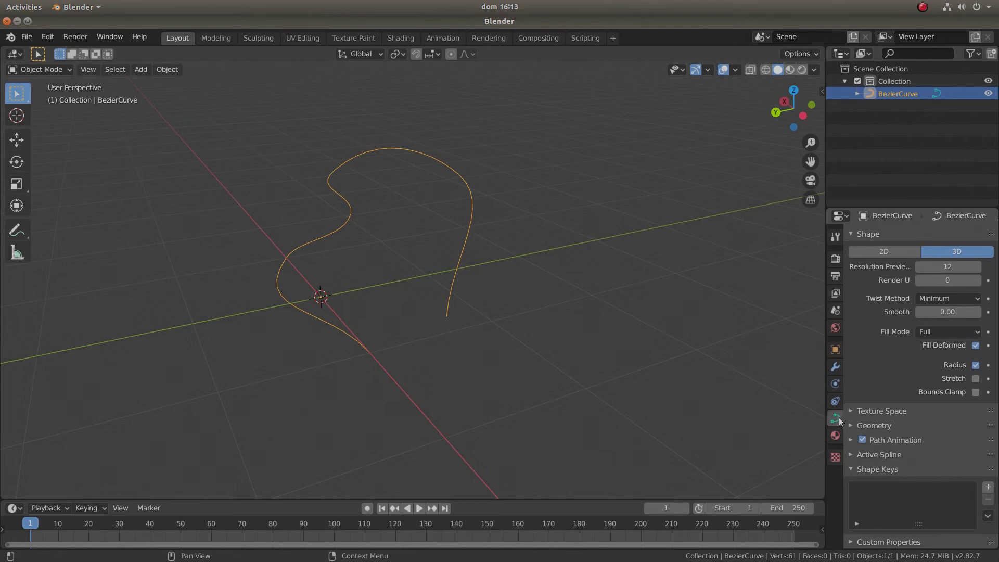
pyautogui.click(888, 426)
pyautogui.moveTo(888, 425); pyautogui.dragTo(908, 301, button='middle')
pyautogui.moveTo(419, 294); pyautogui.dragTo(473, 342, button='middle')
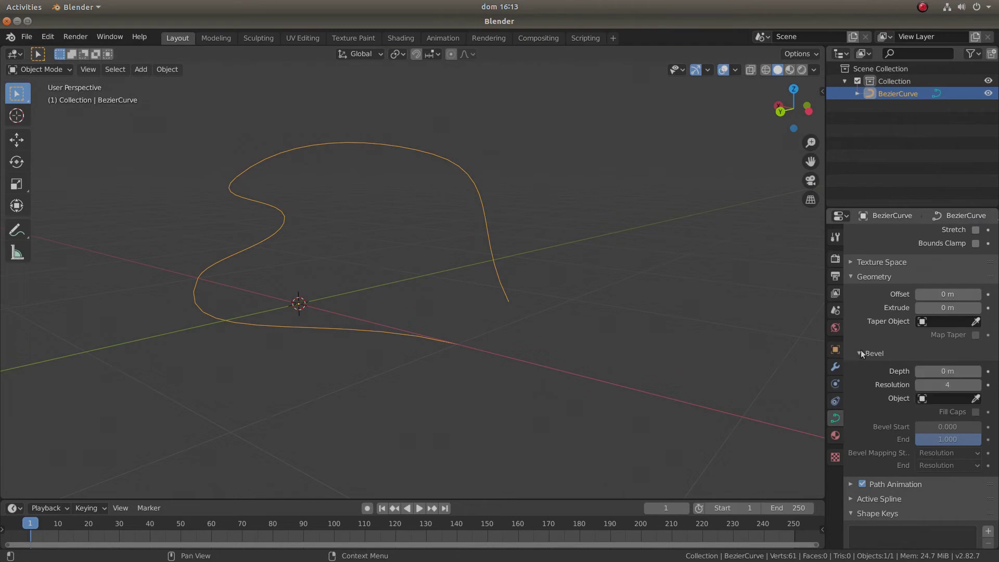
pyautogui.moveTo(931, 370); pyautogui.dragTo(945, 370)
pyautogui.moveTo(382, 307); pyautogui.dragTo(402, 311, button='middle')
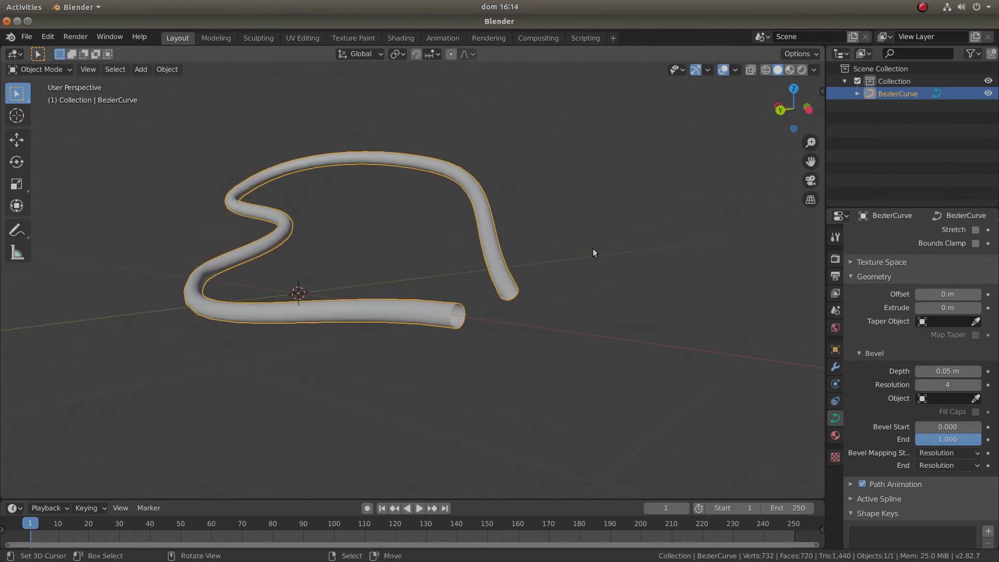
pyautogui.moveTo(514, 279); pyautogui.dragTo(474, 283, button='middle')
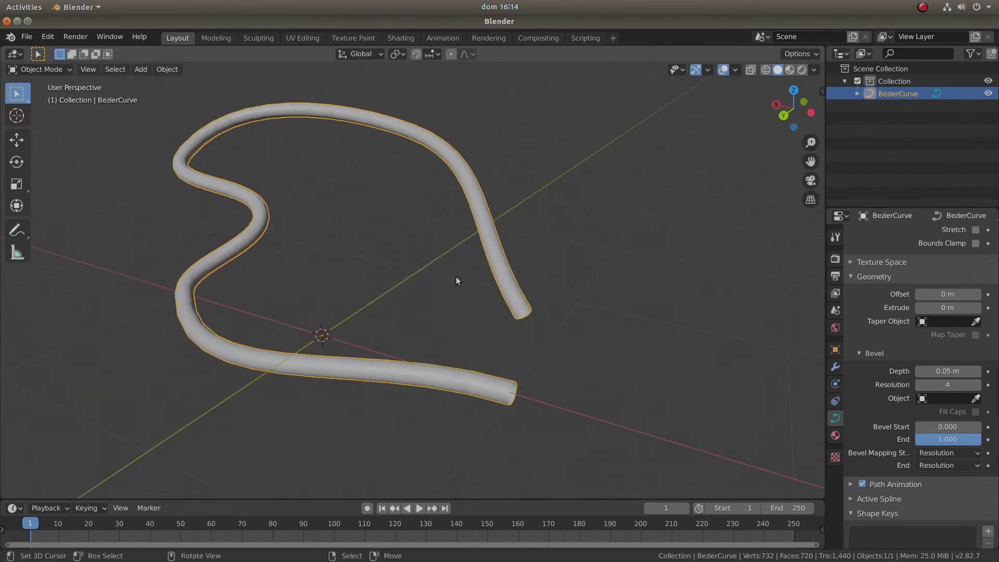
# Display the tube in wireframe and examine the segments around its open end.
pyautogui.hotkey('shift', 'z')
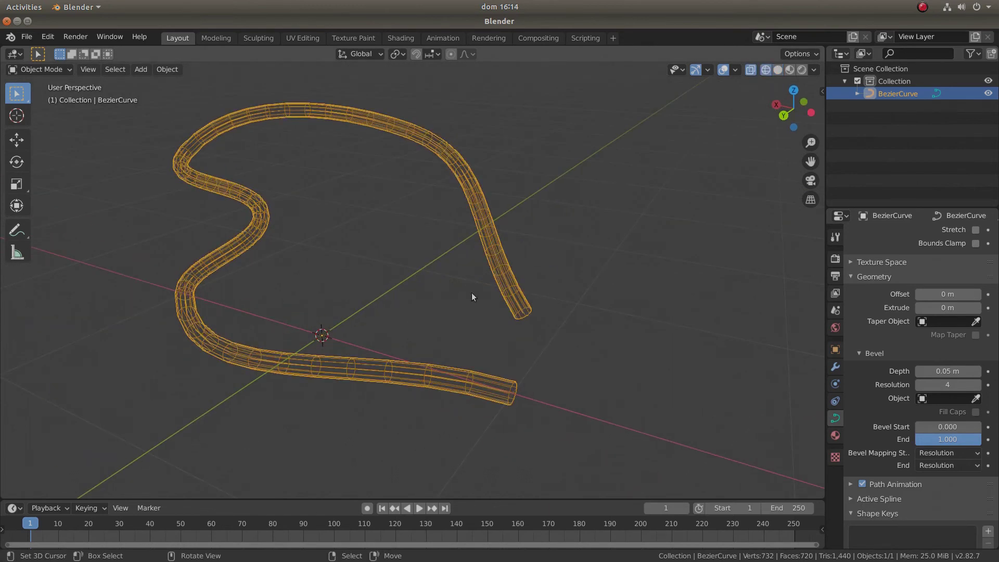
pyautogui.moveTo(534, 363); pyautogui.dragTo(570, 291, button='middle')
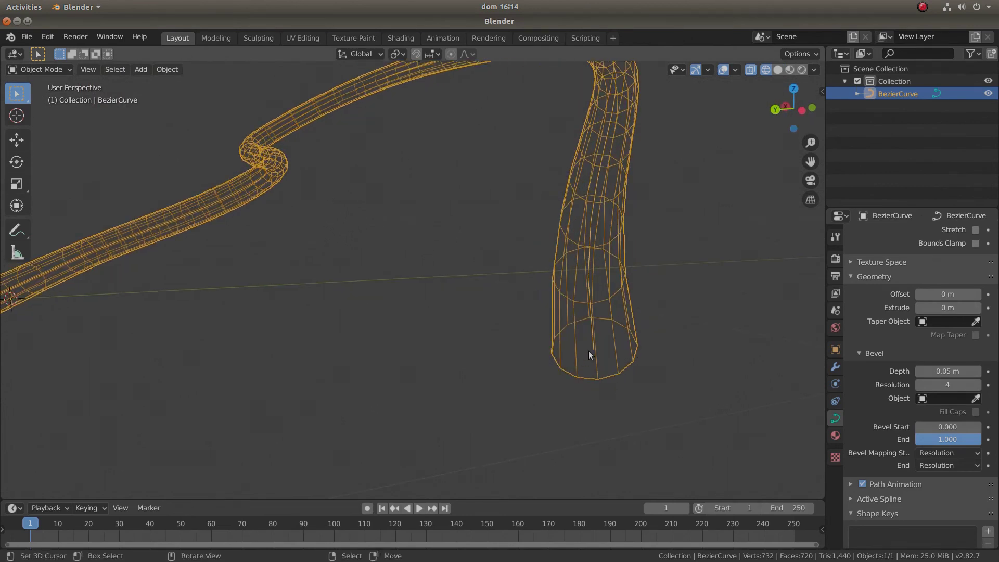
# Try the tube's bevel resolution at 0 and raise it one step at a time to 4.
pyautogui.moveTo(947, 384); pyautogui.dragTo(910, 384)
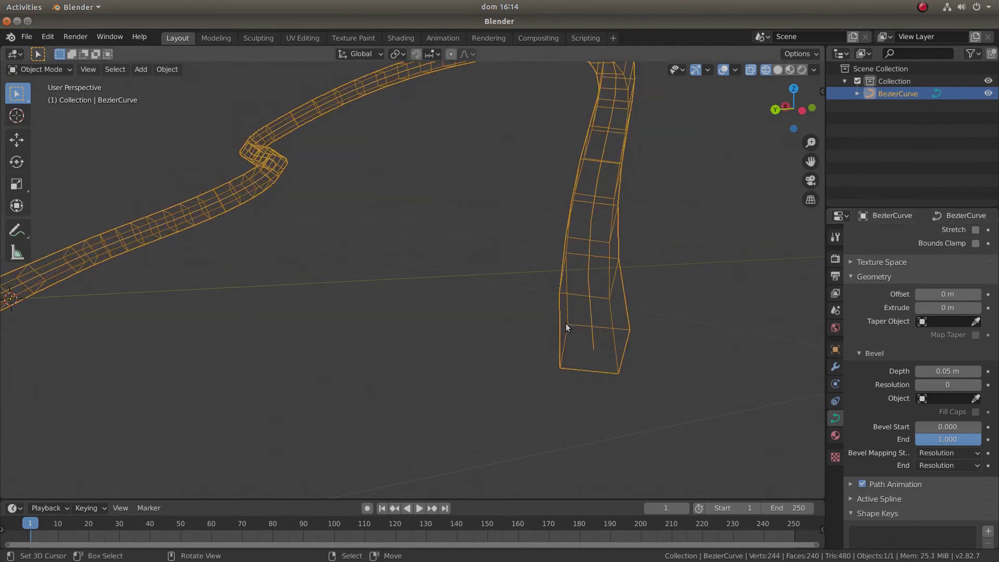
pyautogui.click(977, 385)
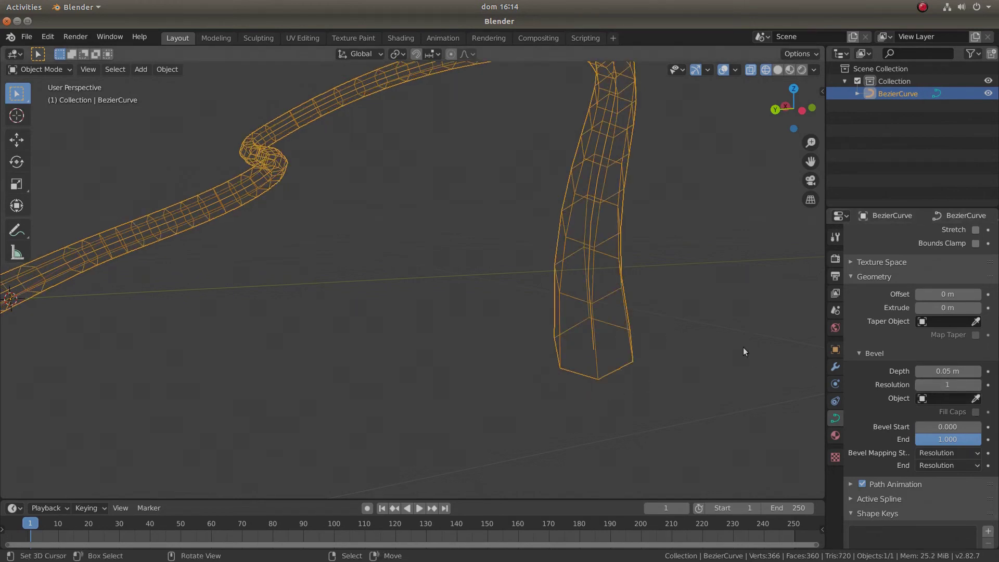
pyautogui.click(976, 386)
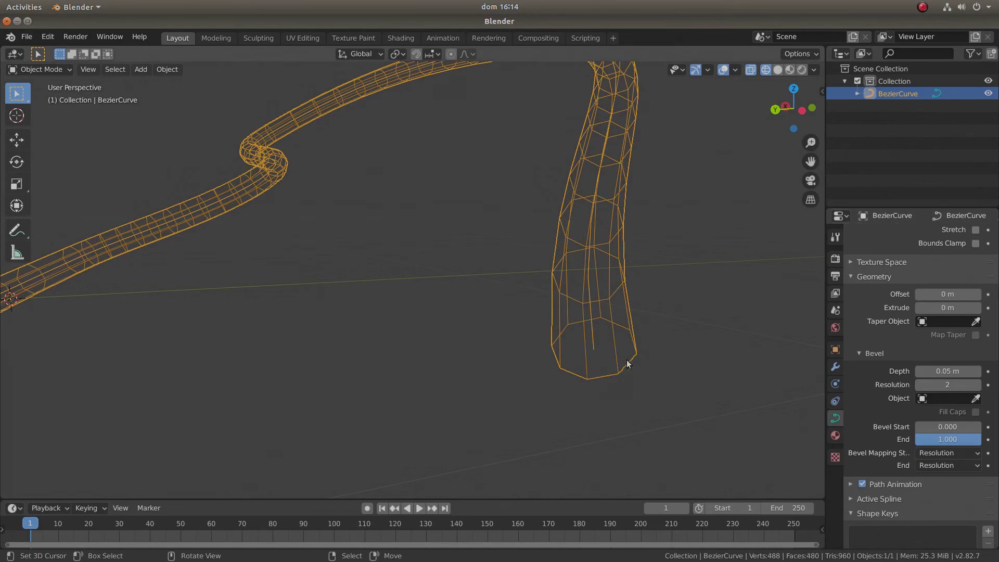
pyautogui.click(977, 385)
pyautogui.click(977, 385)
pyautogui.moveTo(528, 350); pyautogui.dragTo(537, 361, button='middle')
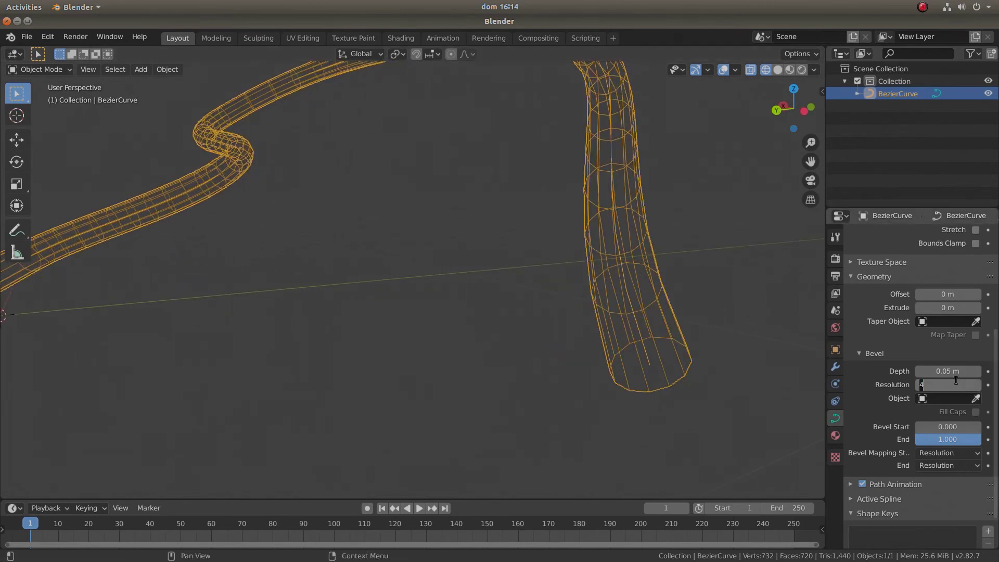
# Set the tube's bevel resolution to 10 and inspect the smoother cross-section.
pyautogui.write('0')
pyautogui.press('Return')
pyautogui.moveTo(614, 288); pyautogui.dragTo(472, 318, button='middle')
pyautogui.scroll(-5, 472, 318)
pyautogui.moveTo(539, 326); pyautogui.dragTo(299, 254, button='middle')
pyautogui.scroll(4, 506, 291)
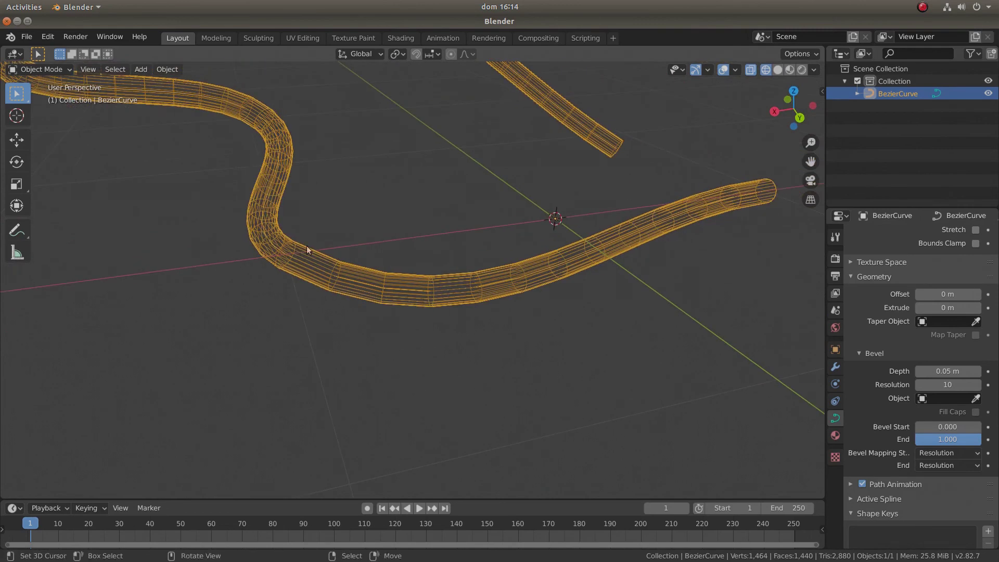
# Set the curve's preview resolution to 1 and inspect the straight segments.
pyautogui.scroll(8, 926, 364)
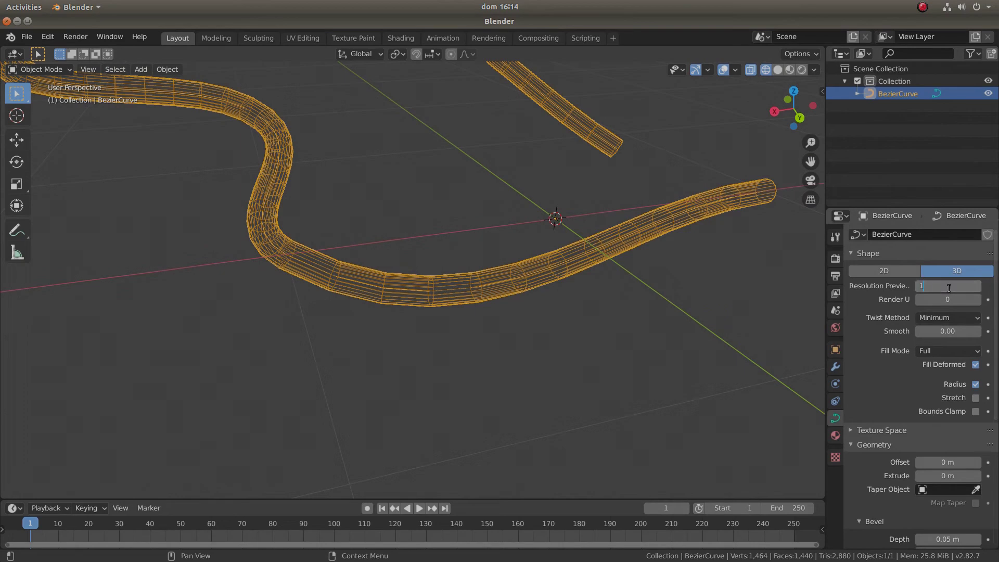
pyautogui.press('Return')
pyautogui.moveTo(681, 255); pyautogui.dragTo(522, 306, button='middle')
pyautogui.scroll(3, 425, 295)
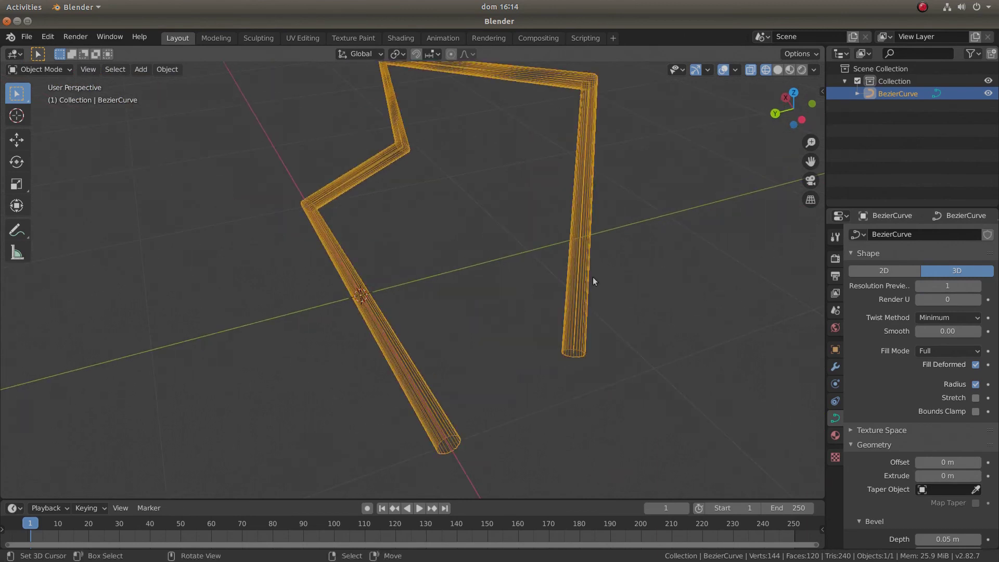
# Raise the curve's preview resolution step by step and settle on 12.
pyautogui.click(978, 286)
pyautogui.click(978, 286)
pyautogui.doubleClick(979, 285)
pyautogui.click(978, 285)
pyautogui.doubleClick(979, 286)
pyautogui.click(978, 286)
pyautogui.doubleClick(978, 286)
pyautogui.doubleClick(978, 286)
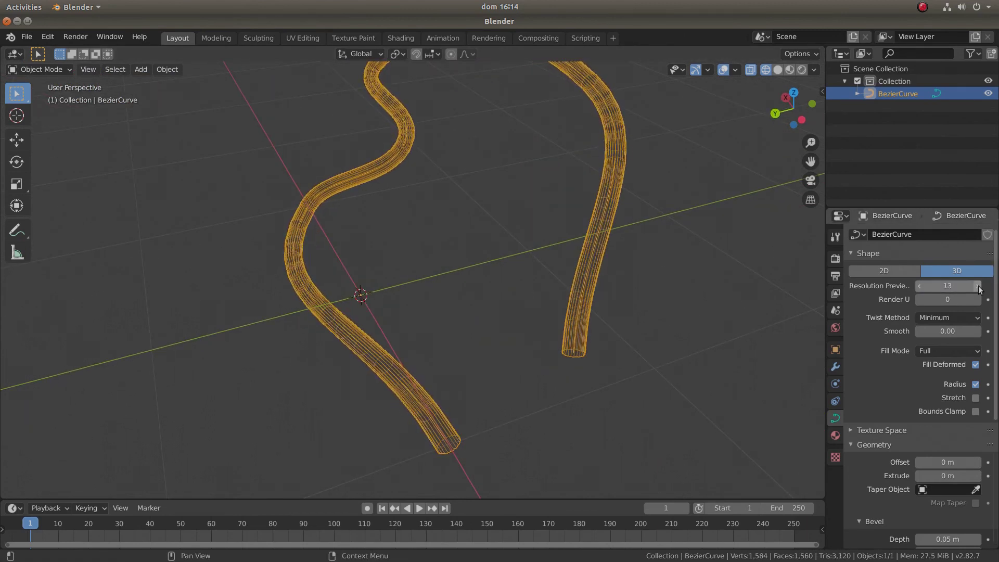
pyautogui.click(919, 287)
# Reposition a control point of the tube's curve in Edit Mode and return to Object Mode.
pyautogui.moveTo(556, 384); pyautogui.dragTo(484, 264, button='middle')
pyautogui.press('Tab')
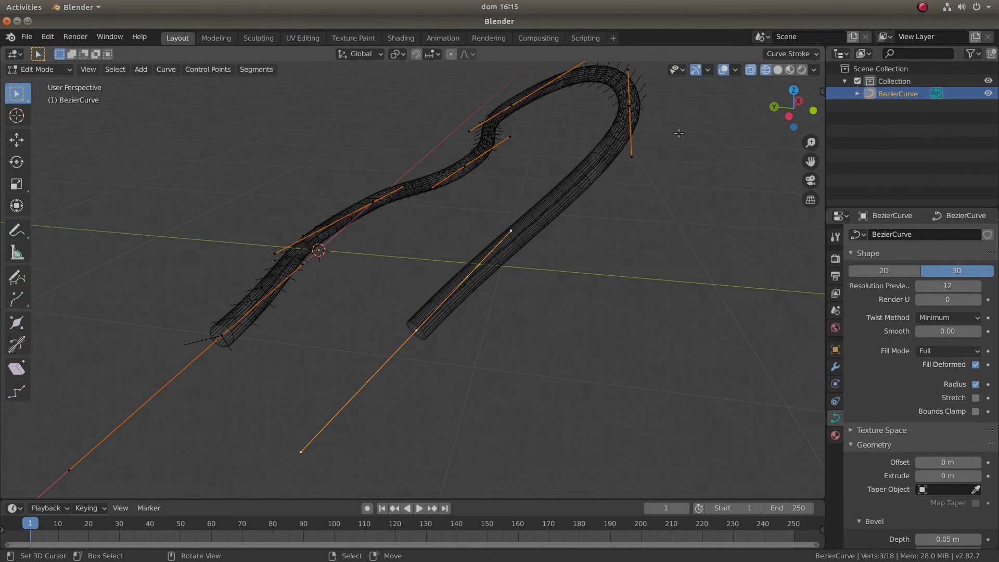
pyautogui.keyDown('shift'); pyautogui.click(638, 102); pyautogui.keyUp('shift')
pyautogui.moveTo(638, 102); pyautogui.dragTo(406, 296, button='middle')
pyautogui.press('g')
pyautogui.click(483, 277)
pyautogui.press('Tab')
# Set the curve's bevel depth to 0 m and look at the bare curve from the top.
pyautogui.scroll(-7, 911, 362)
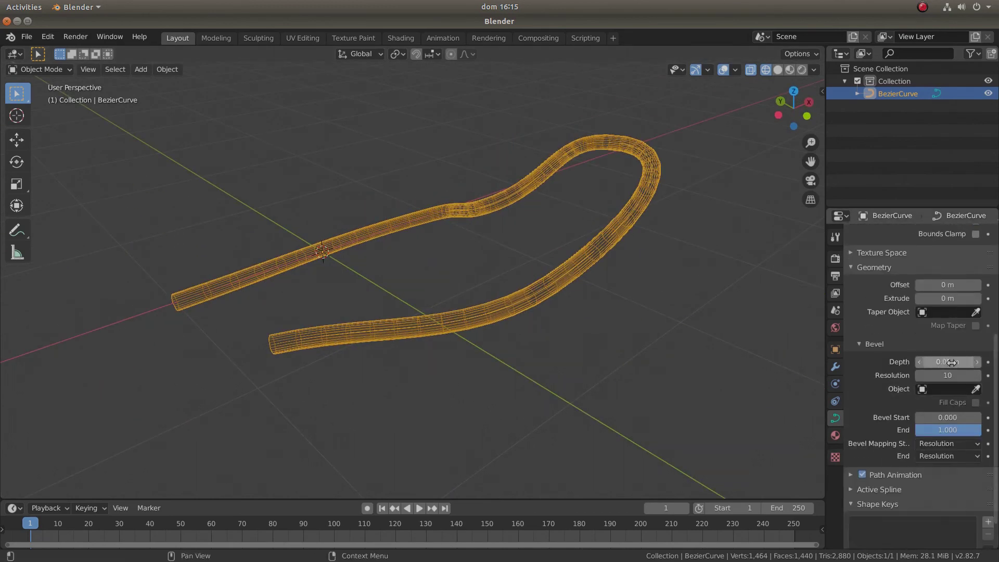
pyautogui.press('Return')
pyautogui.moveTo(487, 346); pyautogui.dragTo(458, 367, button='middle')
pyautogui.press('KP_7')
pyautogui.keyDown('shift'); pyautogui.moveTo(444, 285); pyautogui.dragTo(479, 328, button='middle'); pyautogui.keyUp('shift')
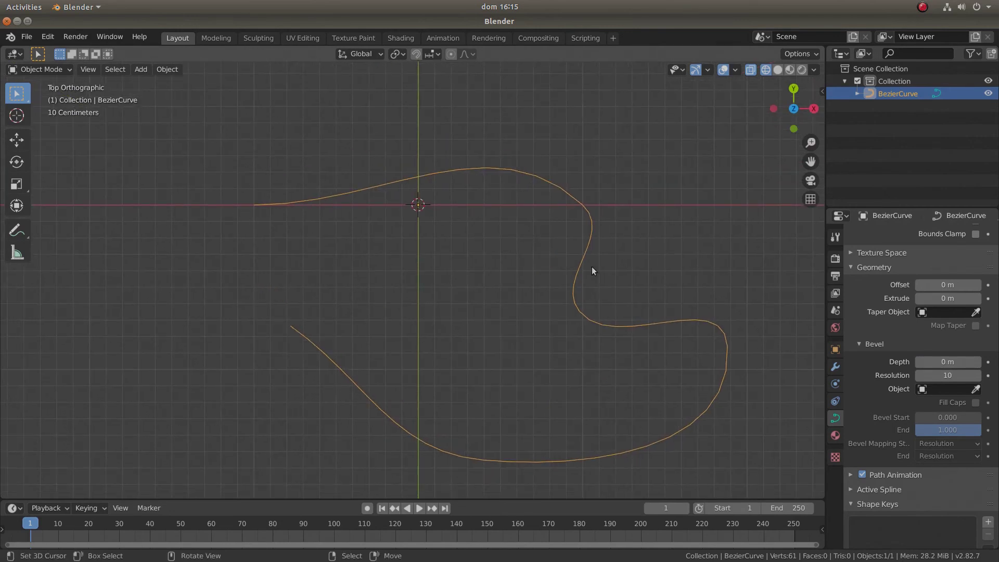
# Place the 3D cursor in the empty area beside the curve's starting end and add a Bezier circle there.
pyautogui.keyDown('shift'); pyautogui.moveTo(268, 241); pyautogui.dragTo(468, 252, button='middle'); pyautogui.keyUp('shift')
pyautogui.scroll(-2, 542, 215)
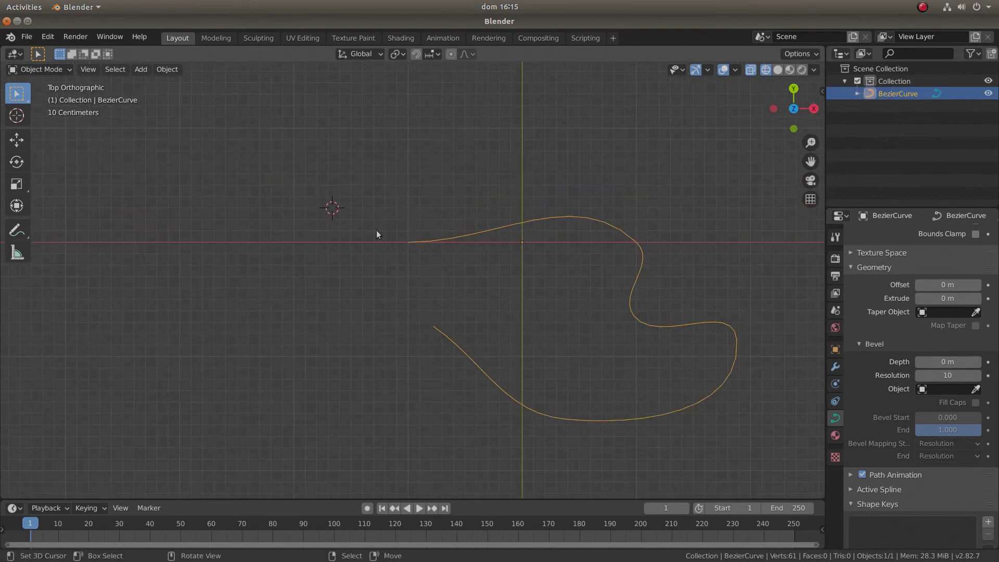
pyautogui.hotkey('shift', 'a')
pyautogui.moveTo(367, 224)
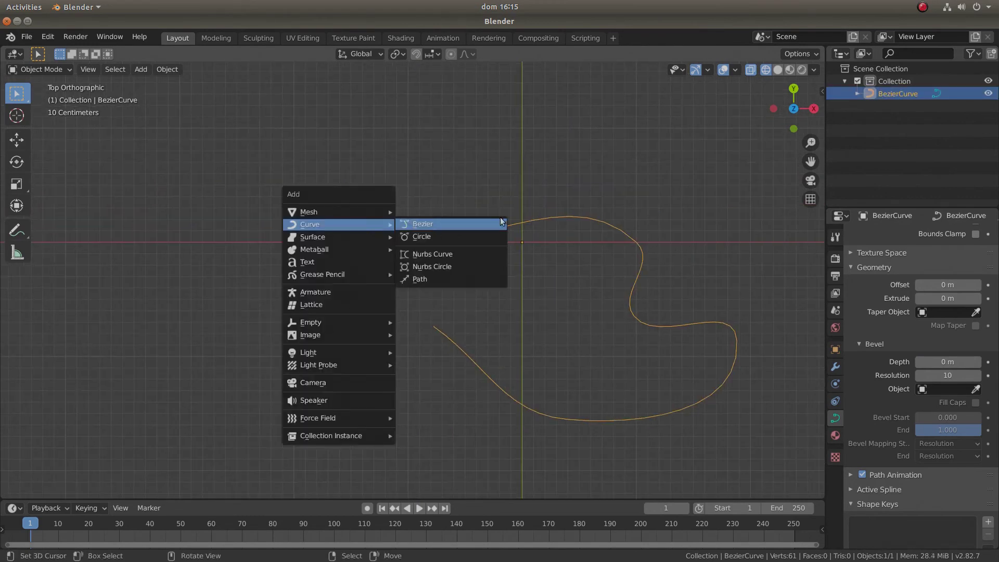
pyautogui.click(465, 236)
pyautogui.press('g')
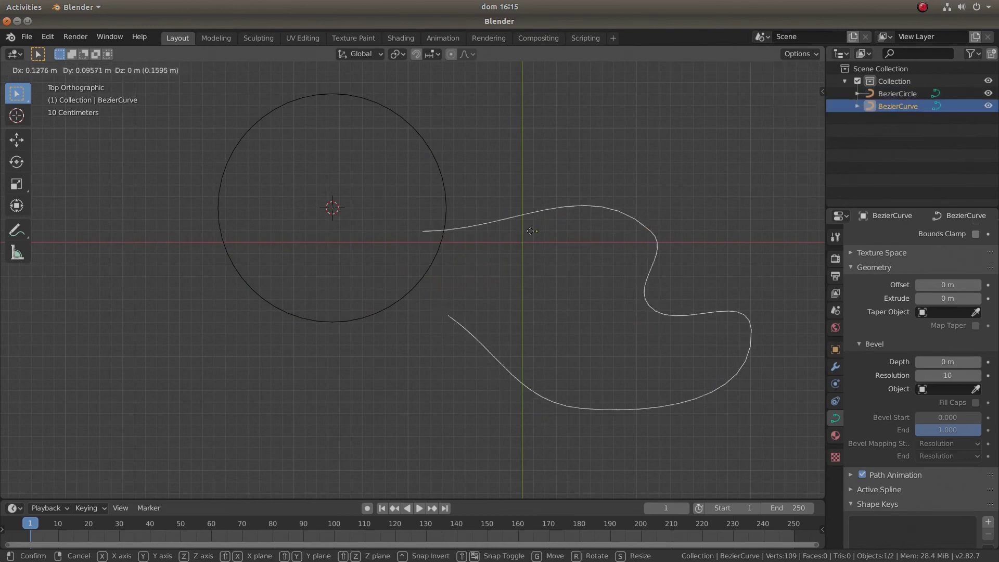
pyautogui.press('Escape')
pyautogui.click(437, 166)
pyautogui.press('g')
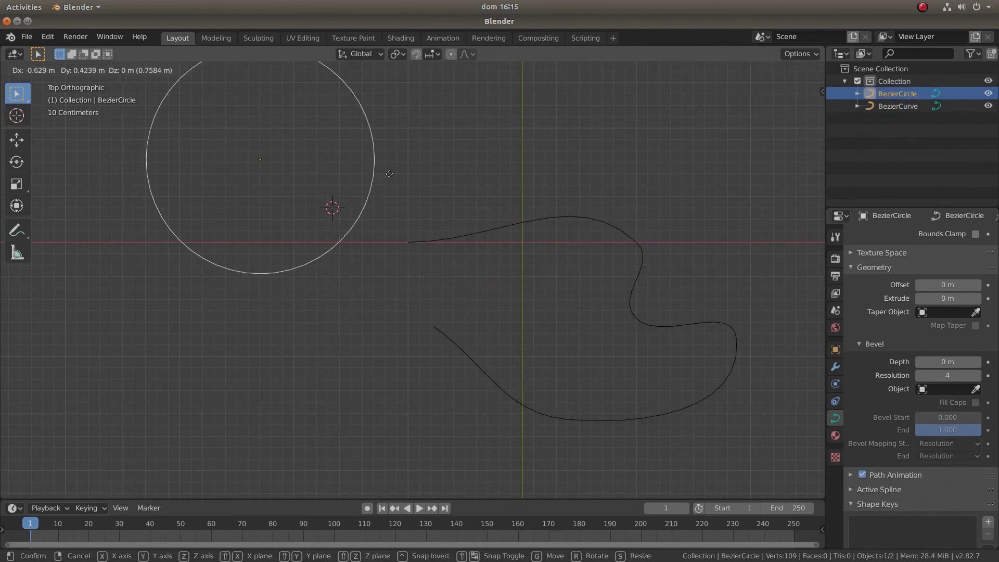
pyautogui.press('Escape')
# Scale the Bezier circle's points down to a small circle in Edit Mode.
pyautogui.press('Tab')
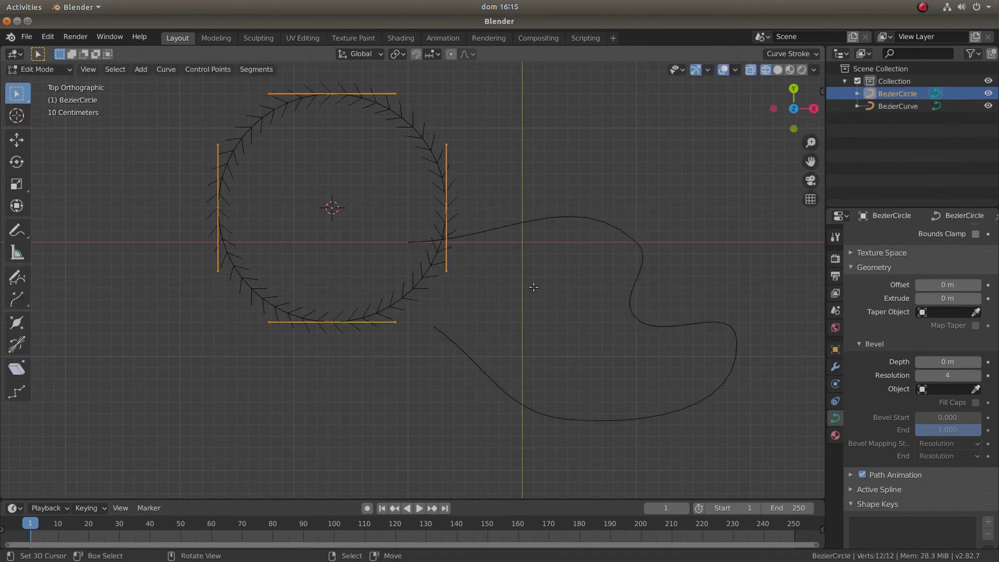
pyautogui.press('s')
pyautogui.click(351, 225)
# Move the small circle's lower point up along Y to form a concave notch, and leave Edit Mode.
pyautogui.rightClick(330, 229)
pyautogui.scroll(4, 331, 233)
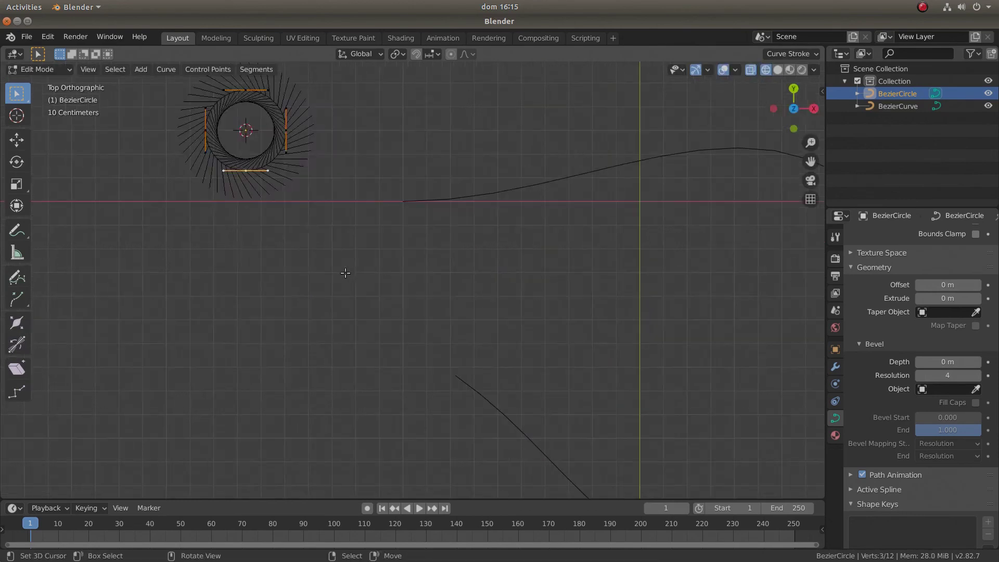
pyautogui.press('g')
pyautogui.press('y')
pyautogui.click(331, 226)
pyautogui.keyDown('shift'); pyautogui.moveTo(331, 182); pyautogui.dragTo(389, 266, button='middle'); pyautogui.keyUp('shift')
pyautogui.press('Tab')
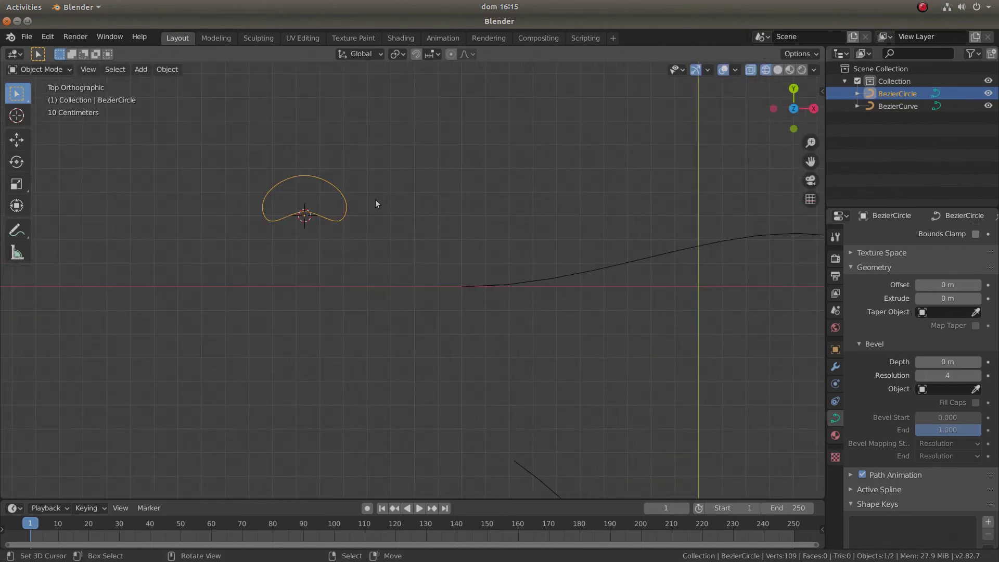
# Make the profile curve 2D and lower its upper point about 0.11 m along Y in Edit Mode.
pyautogui.scroll(6, 908, 314)
pyautogui.click(884, 271)
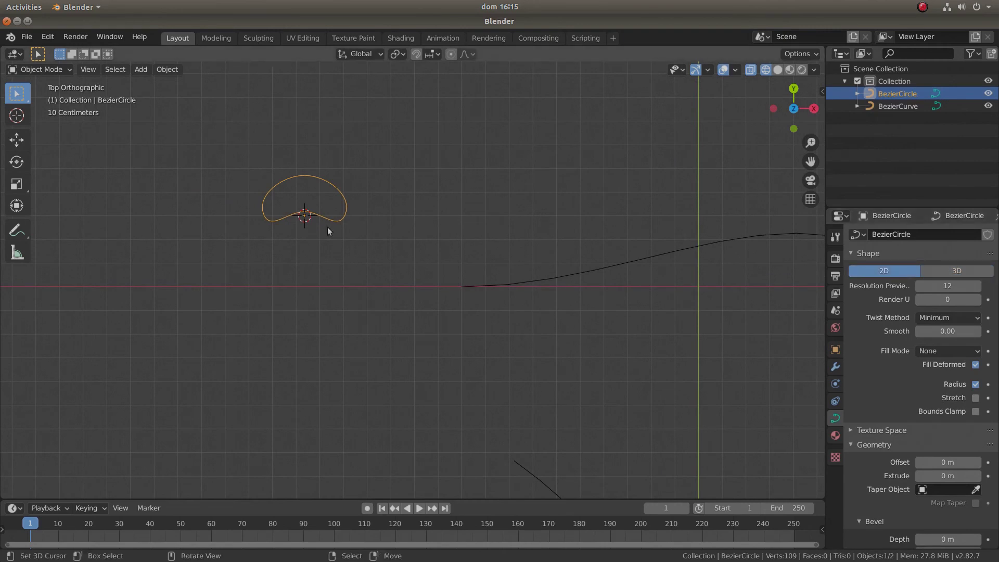
pyautogui.press('Tab')
pyautogui.press('g')
pyautogui.press('y')
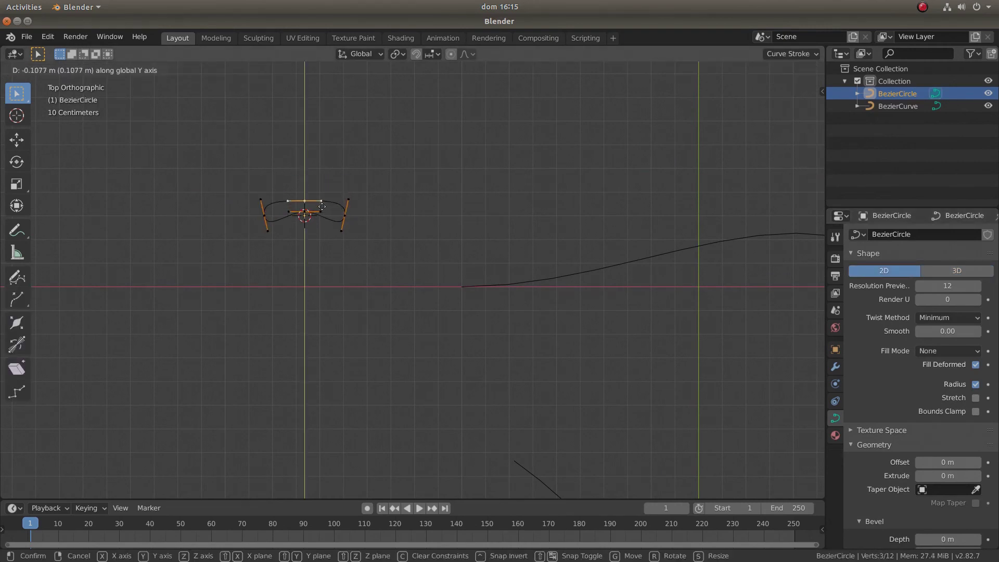
pyautogui.click(321, 206)
pyautogui.press('Tab')
pyautogui.scroll(-4, 321, 205)
pyautogui.keyDown('shift'); pyautogui.moveTo(483, 253); pyautogui.dragTo(412, 193, button='middle'); pyautogui.keyUp('shift')
pyautogui.rightClick(382, 219)
pyautogui.press('g')
pyautogui.rightClick(358, 213)
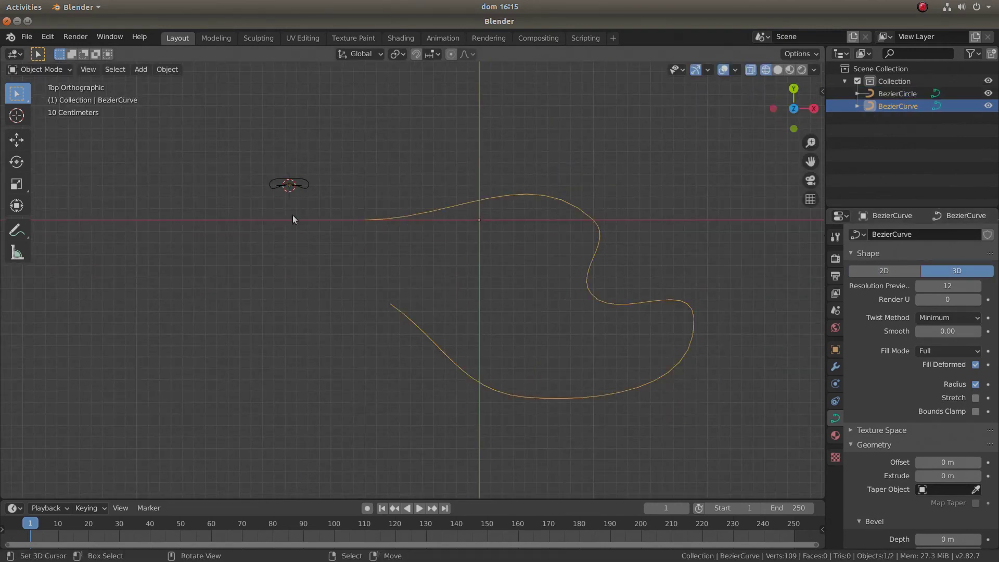
# Select the flattened profile and scale its points down further in Edit Mode.
pyautogui.rightClick(282, 189)
pyautogui.scroll(3, 313, 192)
pyautogui.moveTo(313, 193)
pyautogui.keyDown('shift'); pyautogui.mouseDown(button='middle')
pyautogui.moveTo(364, 187)
pyautogui.moveTo(303, 192)
pyautogui.mouseUp(button='middle'); pyautogui.keyUp('shift')
pyautogui.scroll(-1, 379, 191)
pyautogui.rightClick(388, 174)
pyautogui.rightClick(219, 125)
pyautogui.keyDown('shift'); pyautogui.moveTo(280, 143); pyautogui.dragTo(330, 176, button='middle'); pyautogui.keyUp('shift')
pyautogui.press('Tab')
pyautogui.press('s')
pyautogui.click(353, 174)
pyautogui.press('Tab')
pyautogui.press('Tab')
pyautogui.scroll(1, 312, 158)
pyautogui.press('Tab')
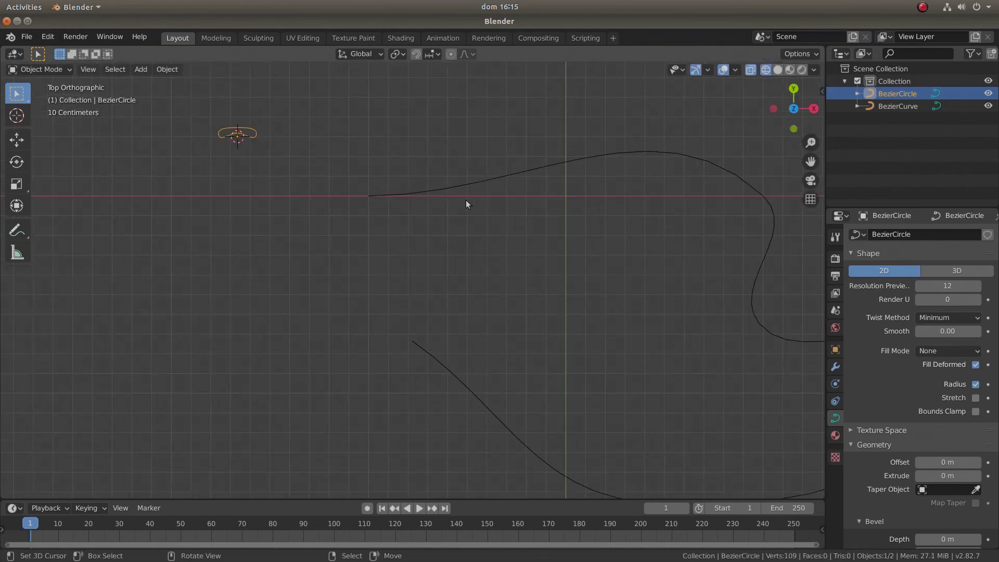
# Assign BezierCircle as the bevel object of the long Bezier curve.
pyautogui.rightClick(463, 191)
pyautogui.moveTo(463, 191); pyautogui.dragTo(309, 268, button='middle')
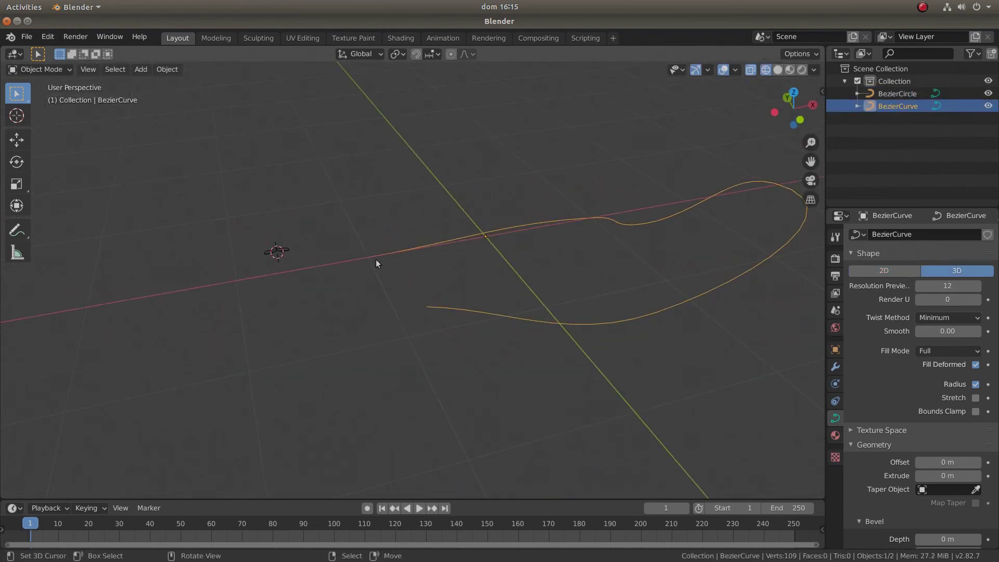
pyautogui.moveTo(763, 176); pyautogui.dragTo(551, 149, button='middle')
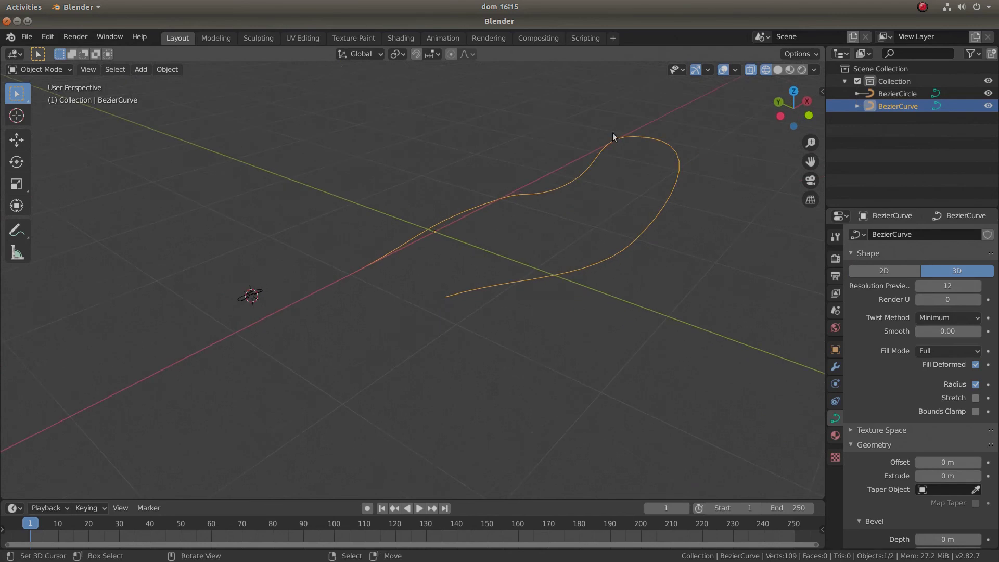
pyautogui.rightClick(492, 210)
pyautogui.rightClick(498, 200)
pyautogui.scroll(-1, 943, 375)
pyautogui.scroll(-7, 943, 375)
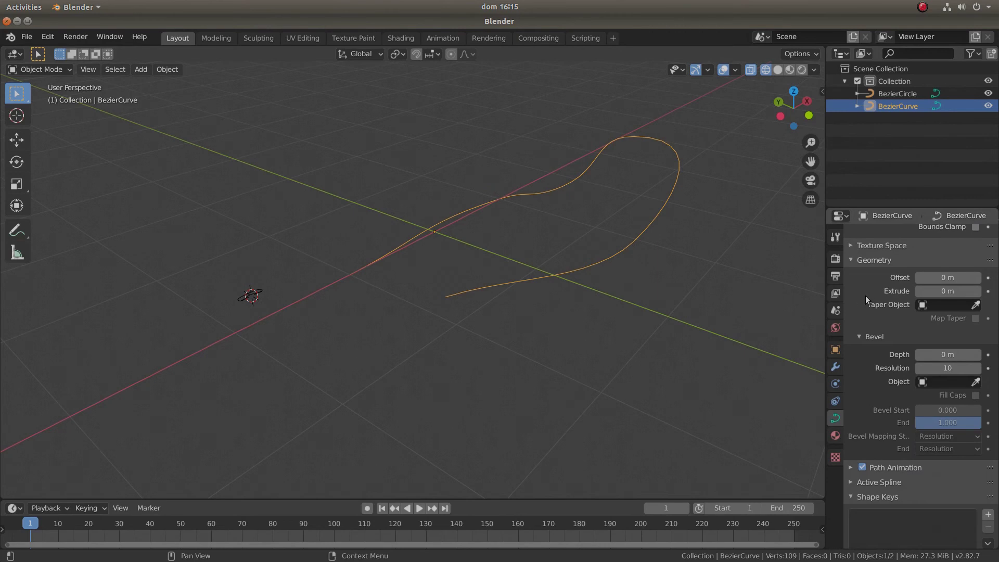
pyautogui.scroll(1, 899, 340)
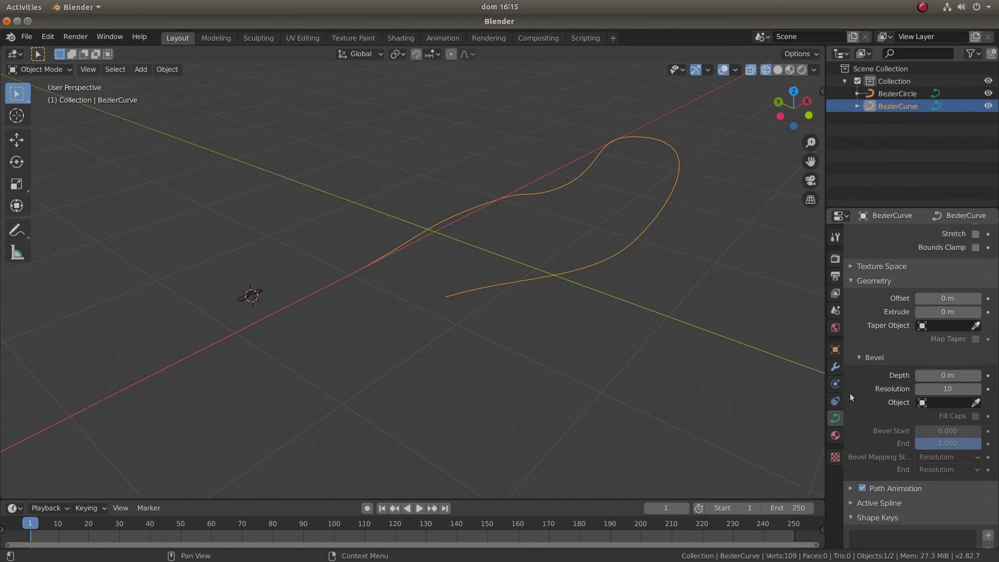
pyautogui.click(976, 402)
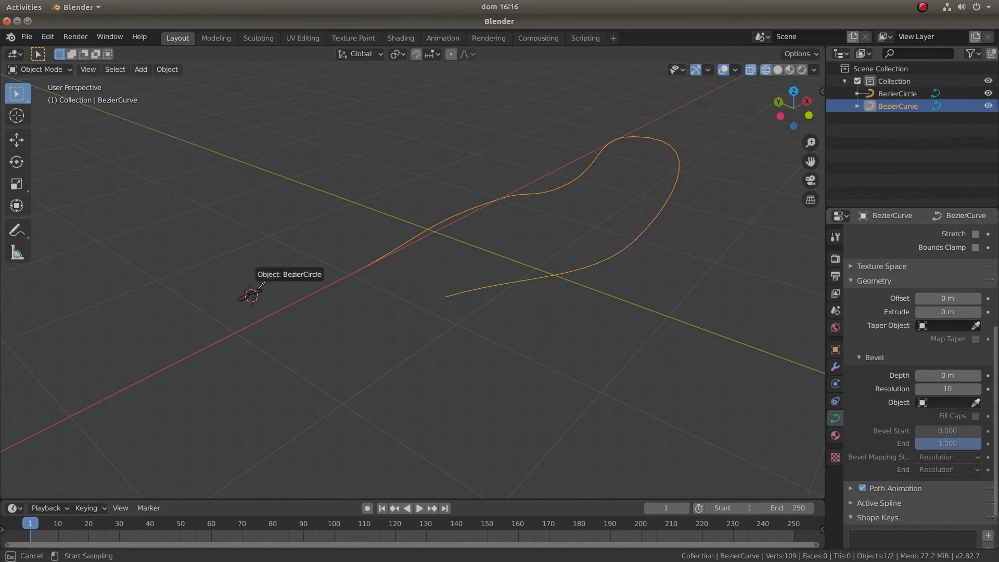
pyautogui.click(260, 286)
# With solid shading on, move the profile's inner notch point outward along Y in Edit Mode.
pyautogui.moveTo(395, 291); pyautogui.dragTo(417, 278, button='middle')
pyautogui.rightClick(391, 289)
pyautogui.scroll(3, 391, 289)
pyautogui.press('Tab')
pyautogui.scroll(2, 418, 279)
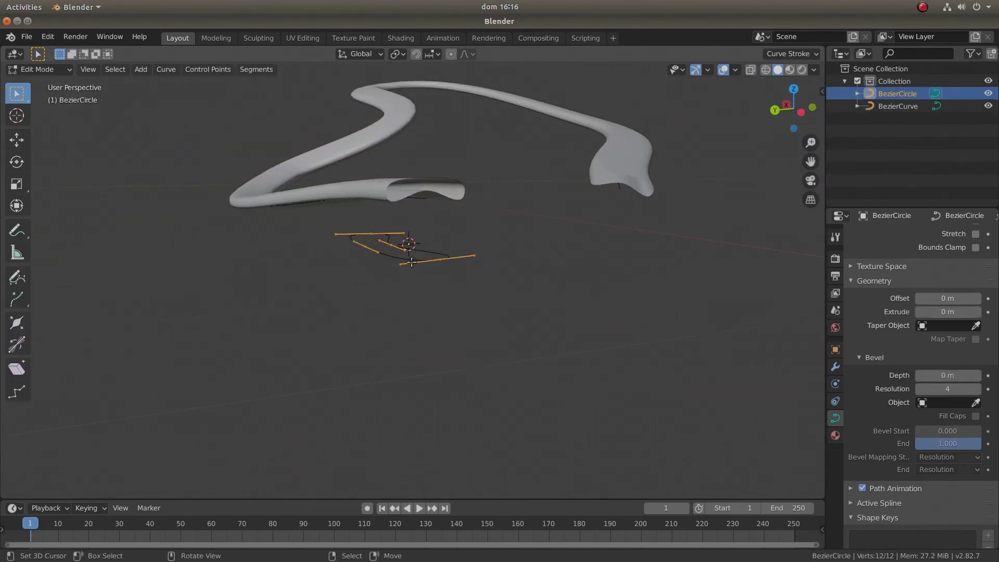
pyautogui.press('g')
pyautogui.press('y')
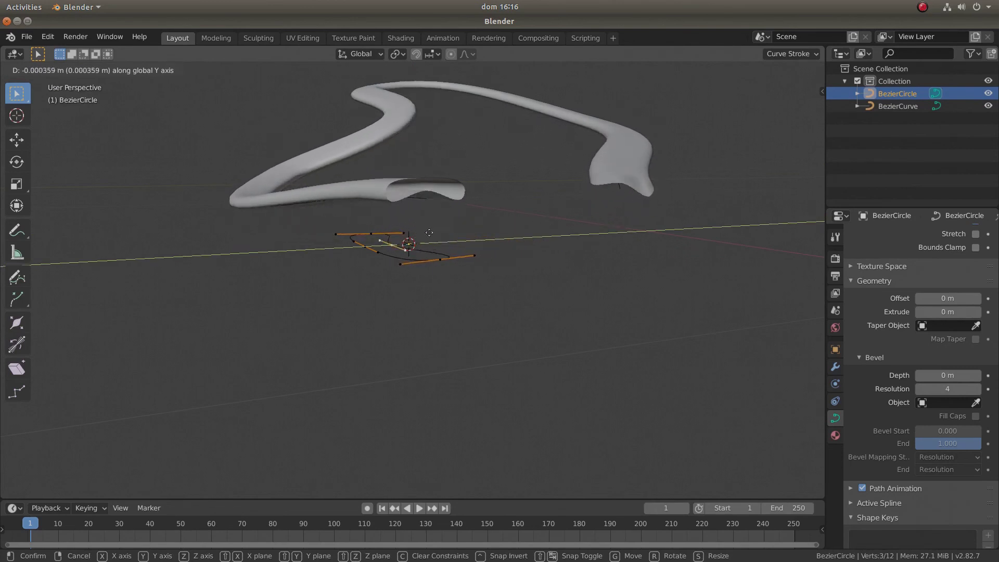
pyautogui.click(502, 226)
# Scale two opposite points of the profile along X.
pyautogui.click(441, 259)
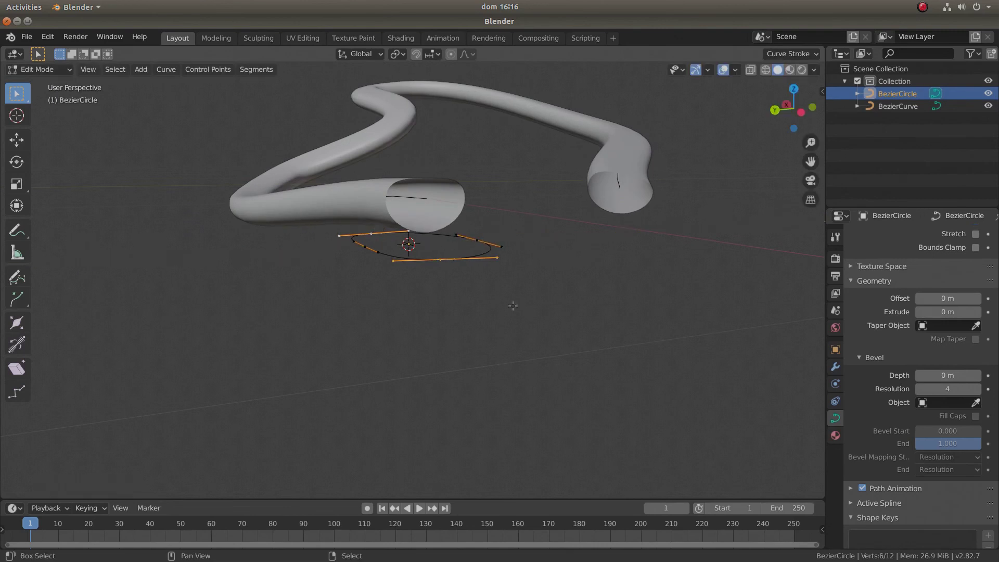
pyautogui.press('s')
pyautogui.press('x')
pyautogui.click(442, 278)
# Reposition one of the profile's points in top view to refine its rounded outline.
pyautogui.moveTo(442, 278); pyautogui.dragTo(468, 314, button='middle')
pyautogui.scroll(-5, 468, 314)
pyautogui.press('KP_7')
pyautogui.scroll(3, 468, 314)
pyautogui.keyDown('shift'); pyautogui.moveTo(195, 142); pyautogui.dragTo(452, 295, button='middle'); pyautogui.keyUp('shift')
pyautogui.scroll(3, 388, 151)
pyautogui.rightClick(388, 128)
pyautogui.press('g')
pyautogui.click(417, 149)
# Shift all the profile's points away from its origin to offset the tube from its path, and leave Edit Mode.
pyautogui.scroll(2, 451, 295)
pyautogui.scroll(1, 452, 292)
pyautogui.press('a')
pyautogui.scroll(-2, 478, 267)
pyautogui.scroll(2, 468, 247)
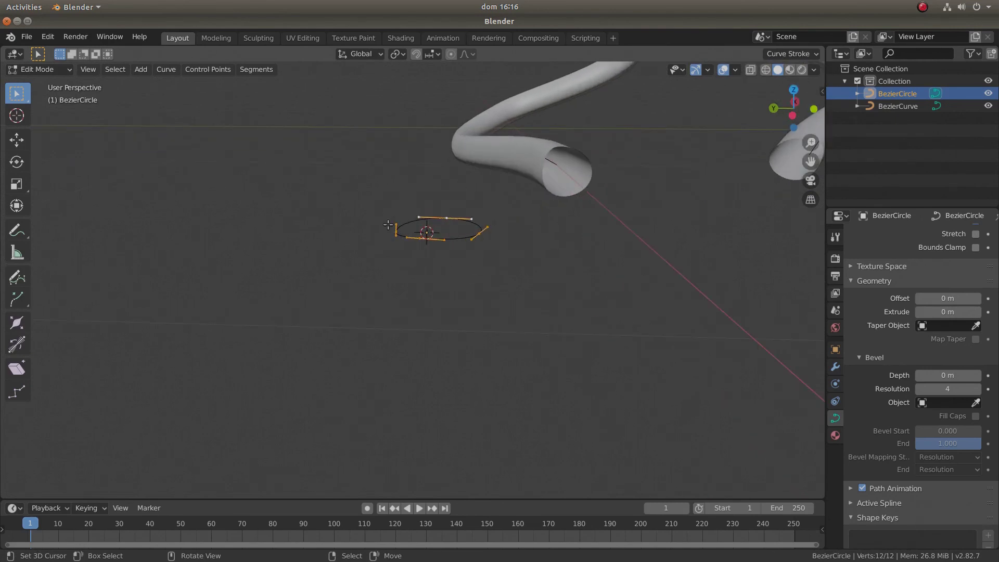
pyautogui.moveTo(483, 219); pyautogui.dragTo(593, 192, button='middle')
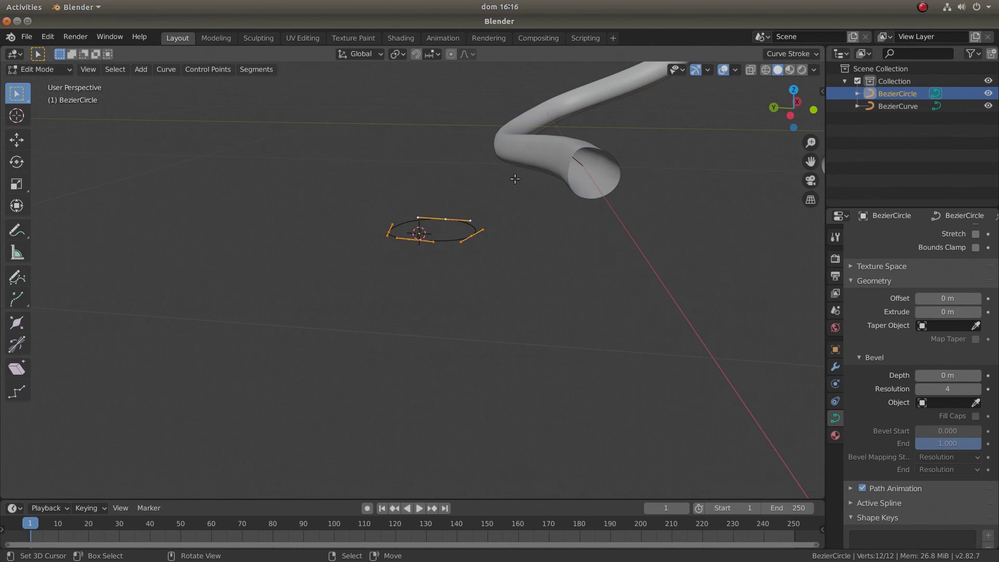
pyautogui.press('g')
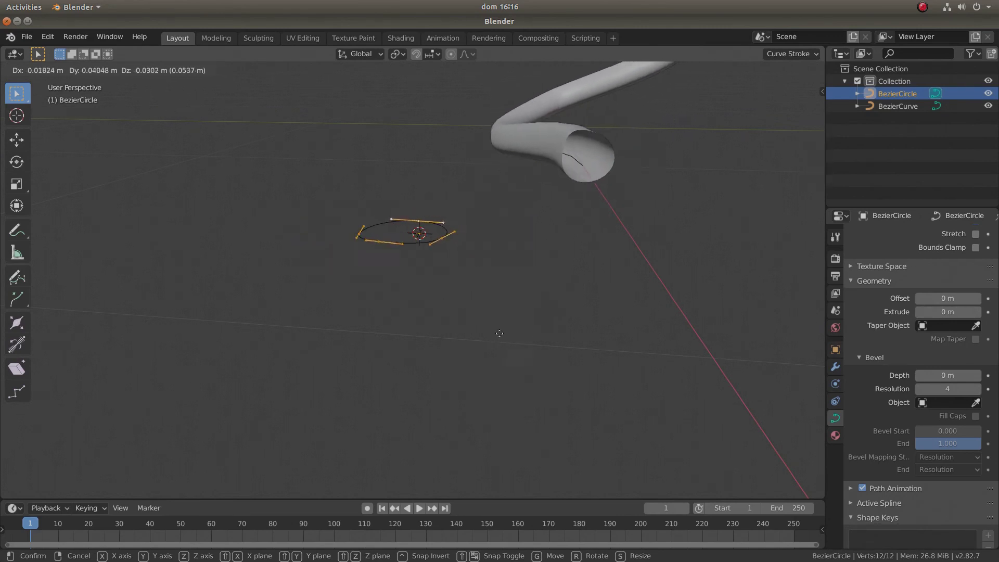
pyautogui.click(510, 386)
pyautogui.moveTo(597, 179); pyautogui.dragTo(546, 189, button='middle')
pyautogui.press('Tab')
# Add a new Bezier curve at the 3D cursor beside the tube in top view.
pyautogui.click(469, 217)
pyautogui.press('KP_7')
pyautogui.scroll(-3, 469, 215)
pyautogui.hotkey('shift', 'a')
pyautogui.moveTo(378, 263)
pyautogui.click(424, 266)
pyautogui.scroll(2, 447, 276)
pyautogui.press('Tab')
pyautogui.rightClick(552, 252)
pyautogui.press('g')
pyautogui.rightClick(470, 246)
pyautogui.press('Tab')
# Enter Edit Mode on the new Bezier curve and set its shape to 2D.
pyautogui.scroll(6, 906, 355)
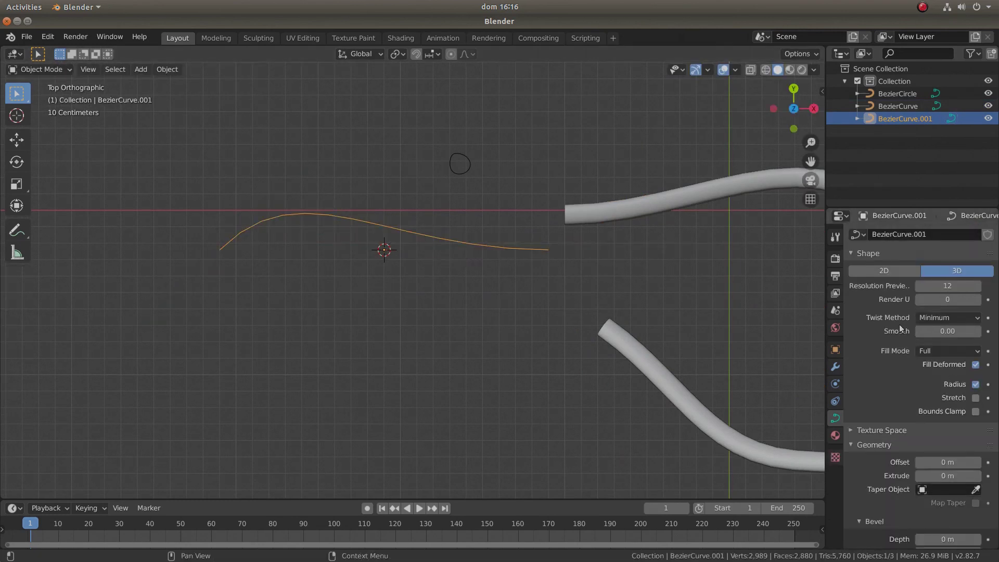
pyautogui.press('Tab')
pyautogui.click(883, 270)
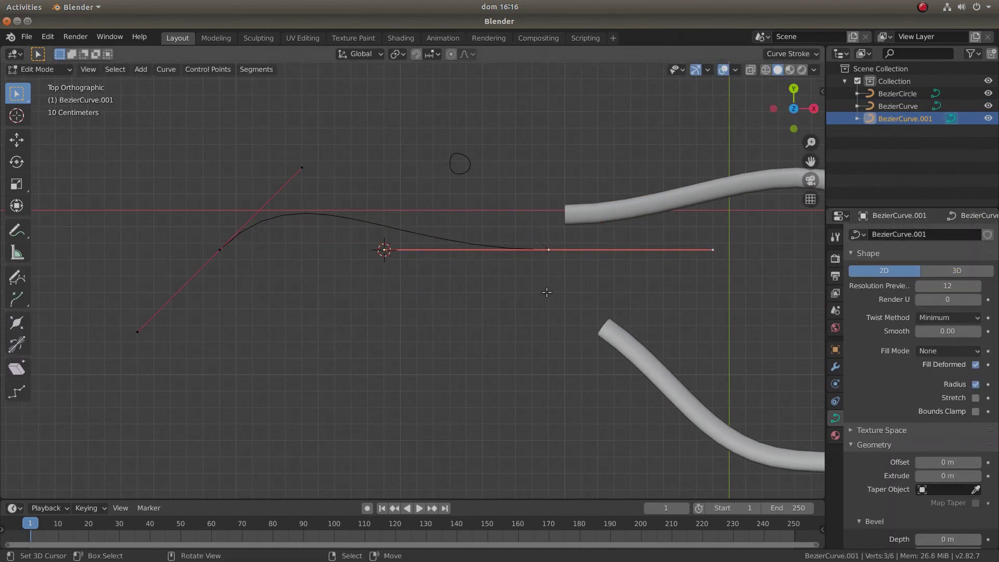
# Scale down the new 2D curve's points and leave Edit Mode.
pyautogui.press('s')
pyautogui.click(440, 284)
pyautogui.scroll(1, 441, 293)
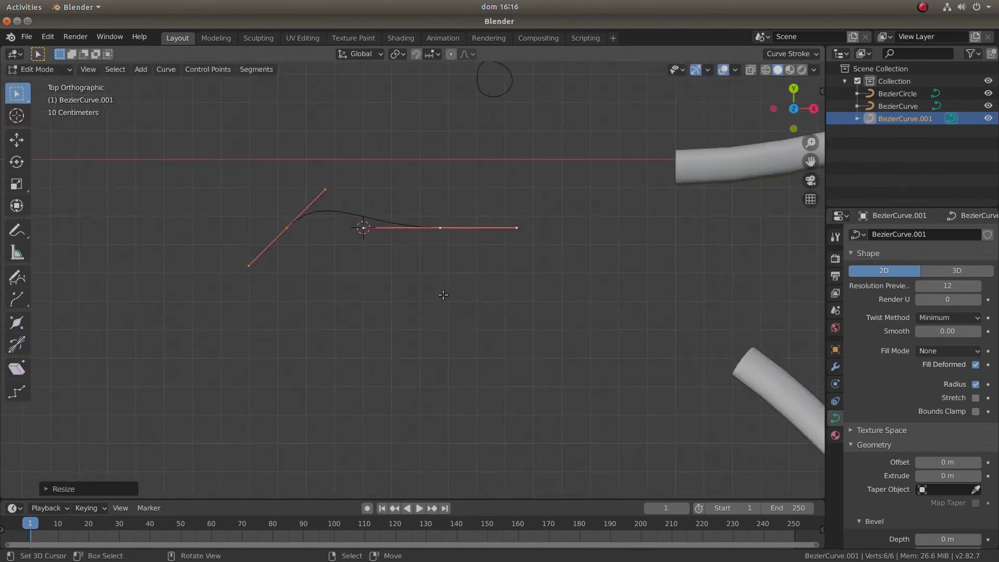
pyautogui.press('Tab')
# Assign the small new curve as the Taper Object of the tube curve.
pyautogui.keyDown('shift'); pyautogui.moveTo(551, 224); pyautogui.dragTo(452, 191, button='middle'); pyautogui.keyUp('shift')
pyautogui.rightClick(452, 195)
pyautogui.rightClick(520, 159)
pyautogui.scroll(-4, 546, 292)
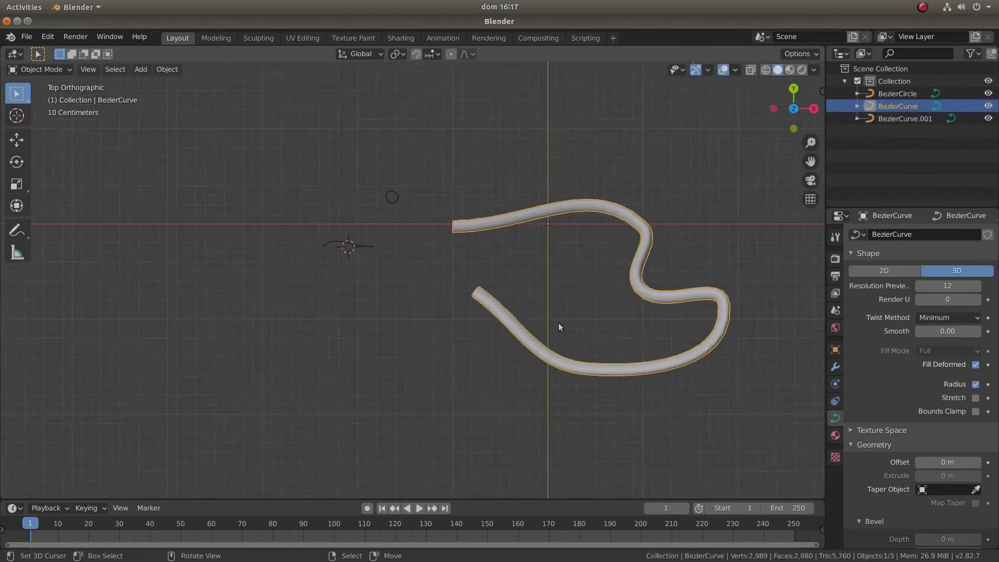
pyautogui.moveTo(554, 330); pyautogui.dragTo(594, 255, button='middle')
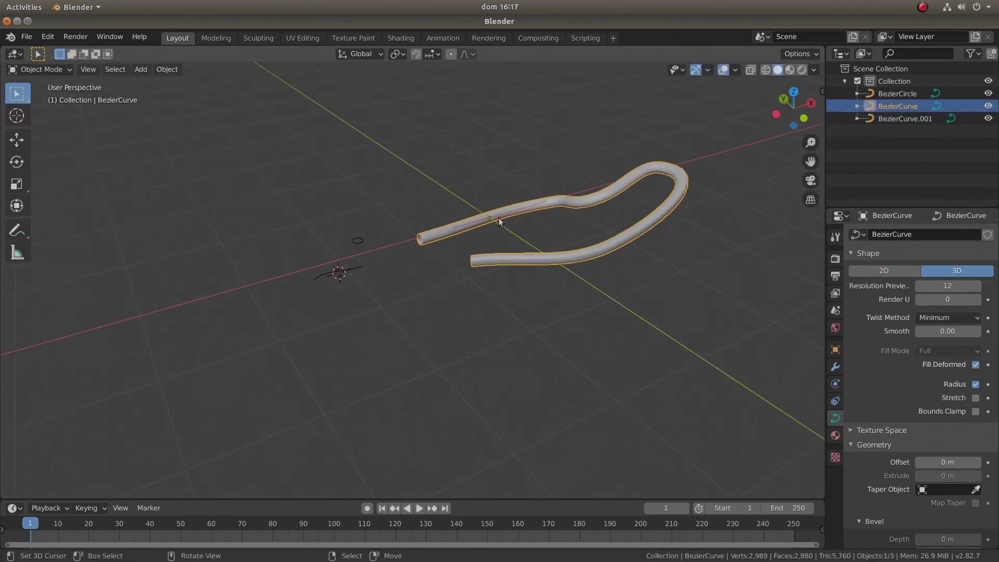
pyautogui.scroll(-8, 909, 468)
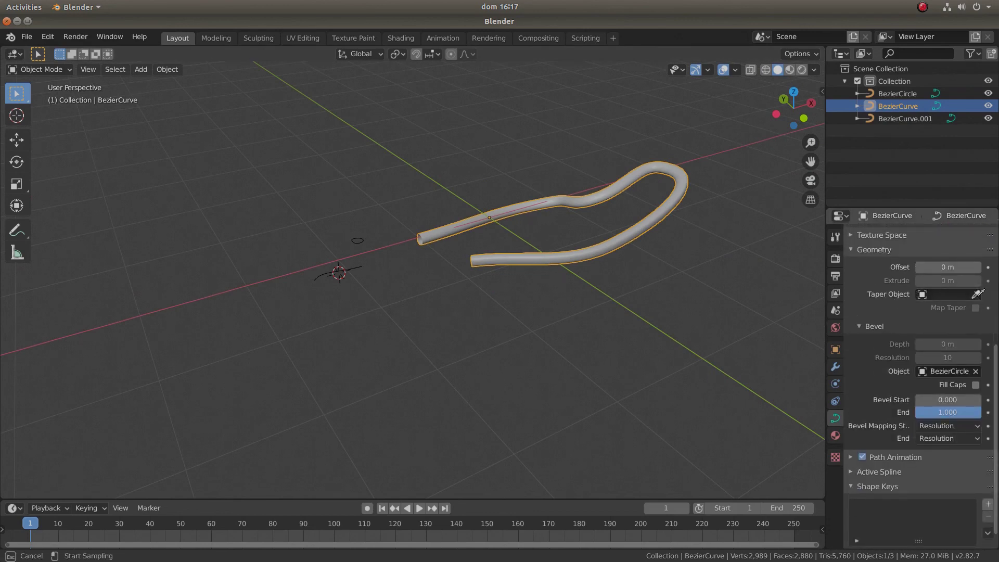
pyautogui.click(353, 264)
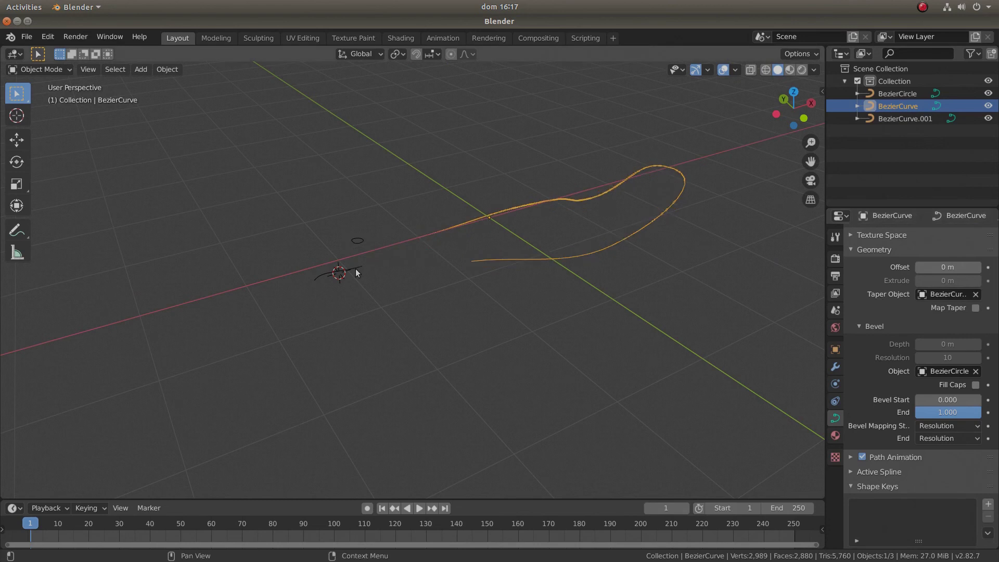
# Enter Edit Mode on the taper curve and shift all its points along the Y axis away from its origin.
pyautogui.rightClick(356, 270)
pyautogui.scroll(3, 457, 283)
pyautogui.rightClick(605, 243)
pyautogui.scroll(-2, 452, 294)
pyautogui.rightClick(333, 273)
pyautogui.press('Tab')
pyautogui.moveTo(333, 272); pyautogui.dragTo(439, 344, button='middle')
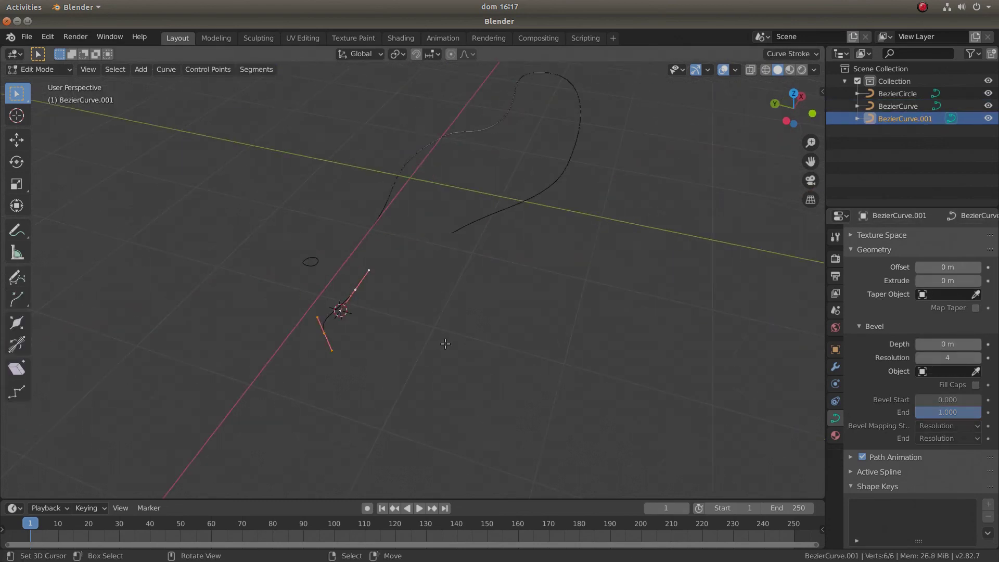
pyautogui.press('g')
pyautogui.press('y')
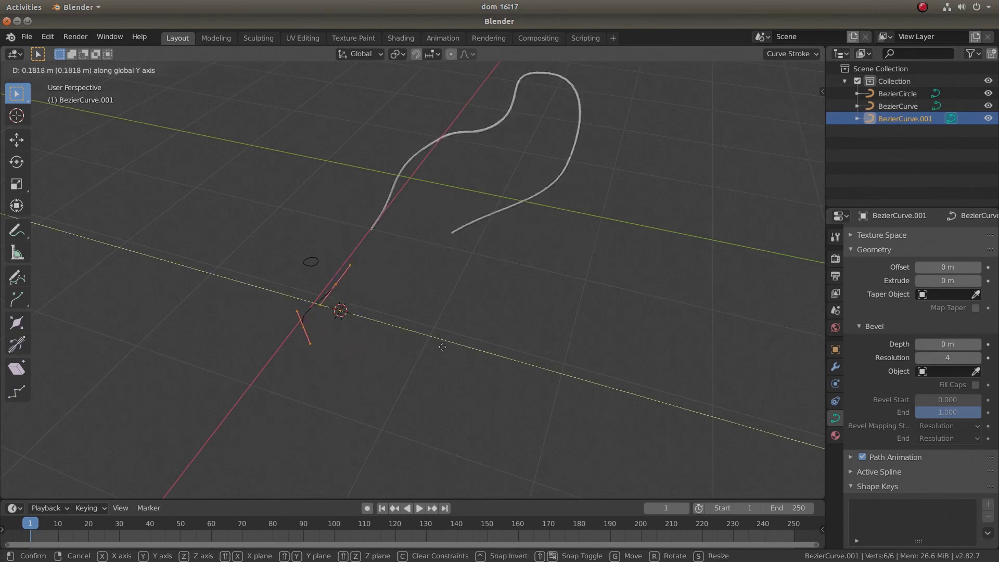
pyautogui.click(385, 339)
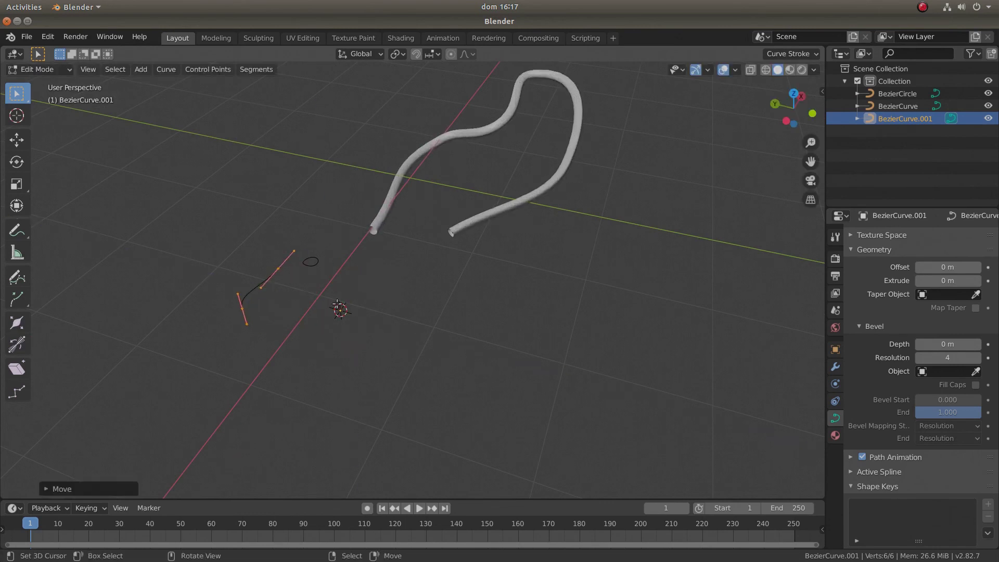
# Move one end of the taper curve about -0.58 m along Y toward its origin, and the other end farther out along Y.
pyautogui.press('g')
pyautogui.press('y')
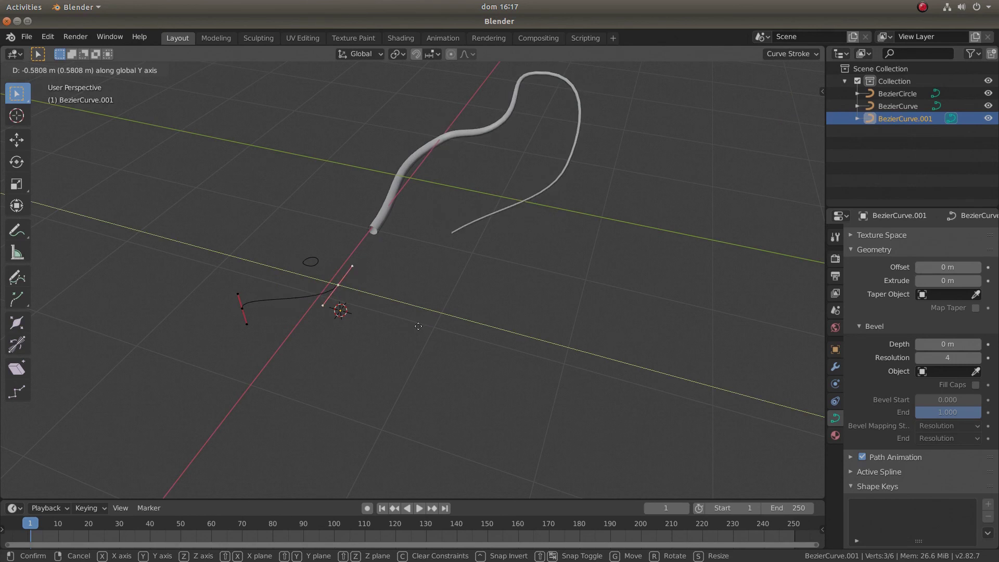
pyautogui.click(418, 326)
pyautogui.click(242, 308)
pyautogui.press('g')
pyautogui.press('y')
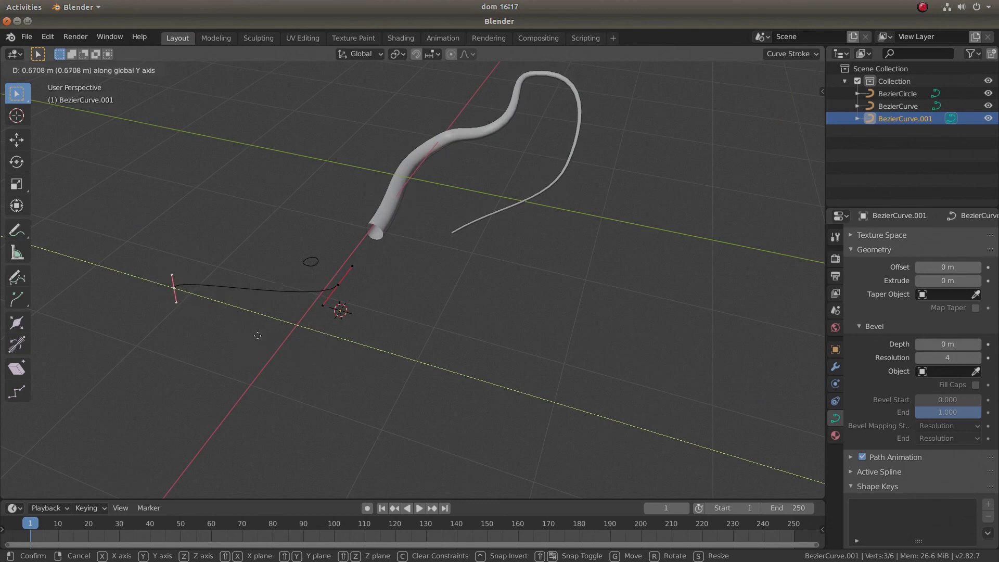
pyautogui.click(284, 355)
# Subdivide the taper curve to add a control point in its middle.
pyautogui.click(368, 292)
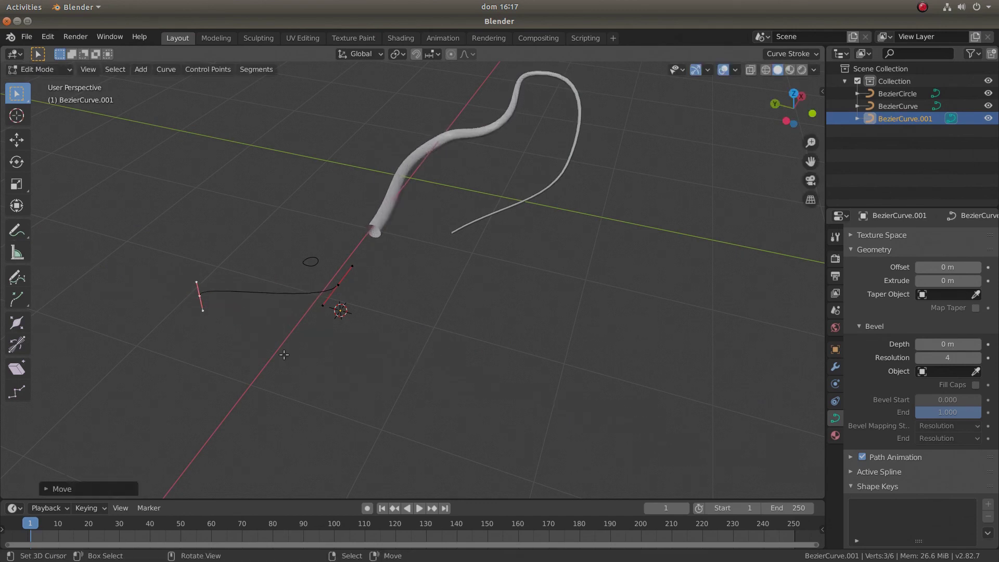
pyautogui.moveTo(412, 350); pyautogui.dragTo(411, 326, button='middle')
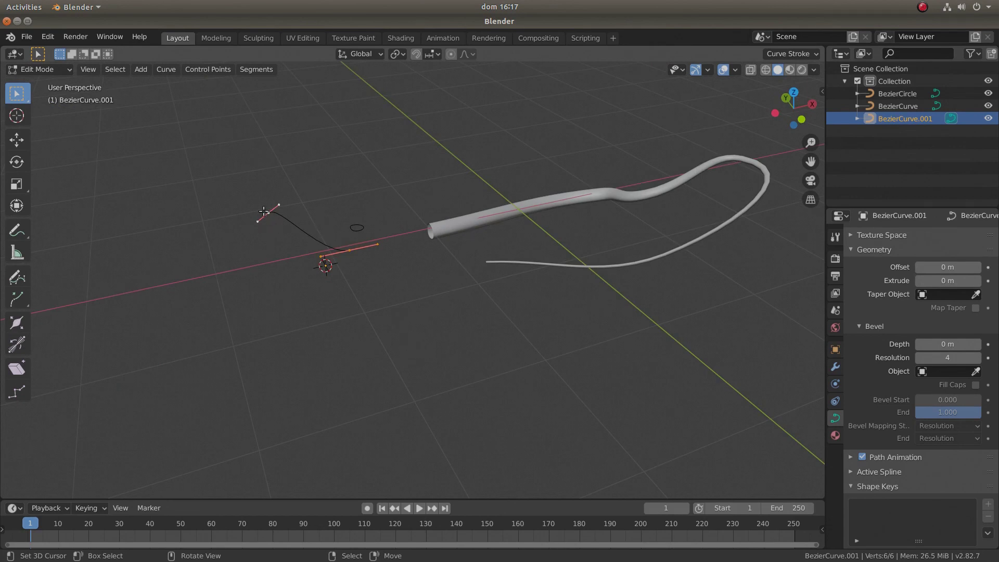
pyautogui.press('w')
pyautogui.click(346, 242)
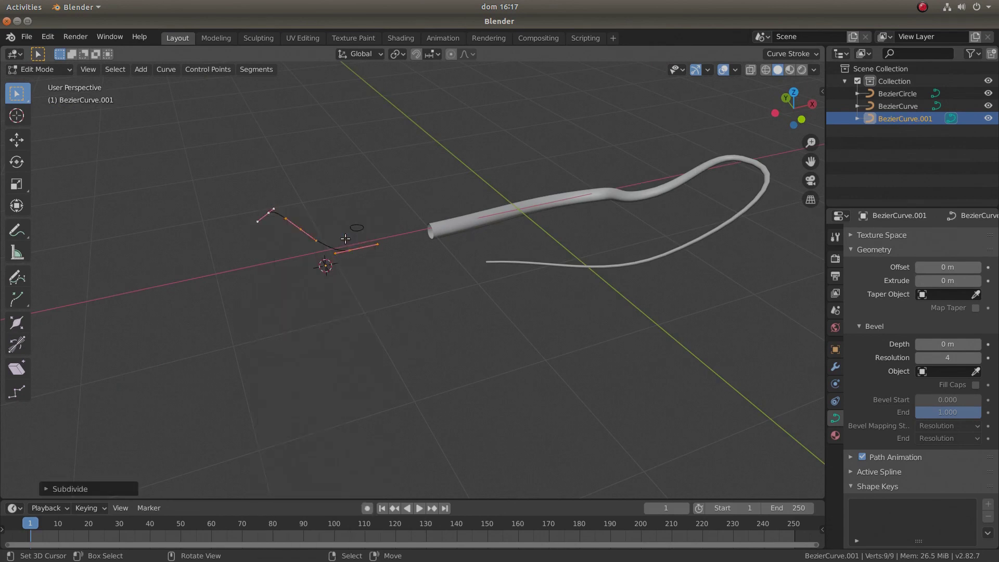
pyautogui.press('g')
pyautogui.press('z')
pyautogui.rightClick(298, 224)
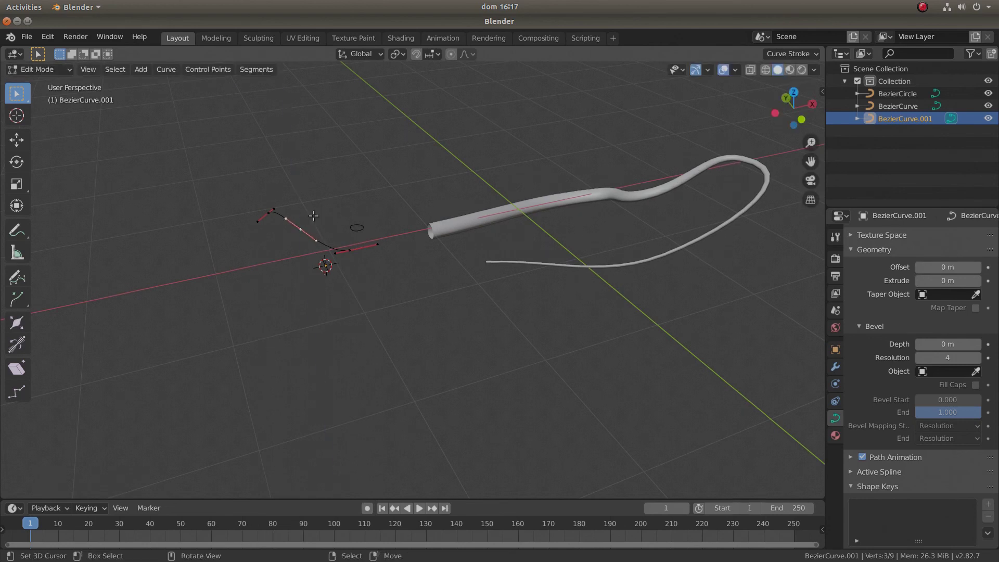
pyautogui.moveTo(308, 246); pyautogui.dragTo(411, 330, button='middle')
pyautogui.press('g')
pyautogui.press('y')
pyautogui.rightClick(390, 291)
# Set the handle type of all the taper curve's points to Vector for straight segments.
pyautogui.press('a')
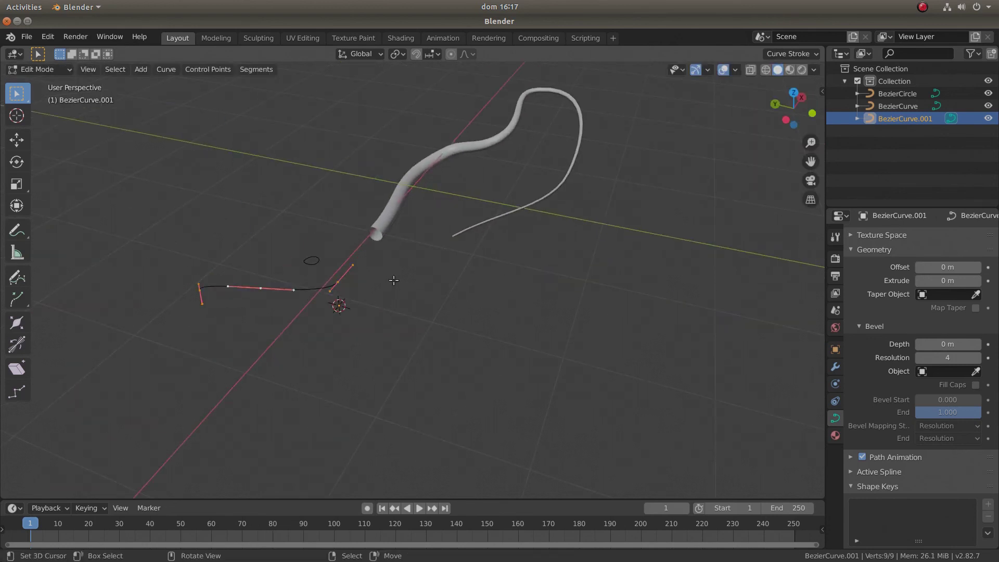
pyautogui.press('v')
pyautogui.click(371, 291)
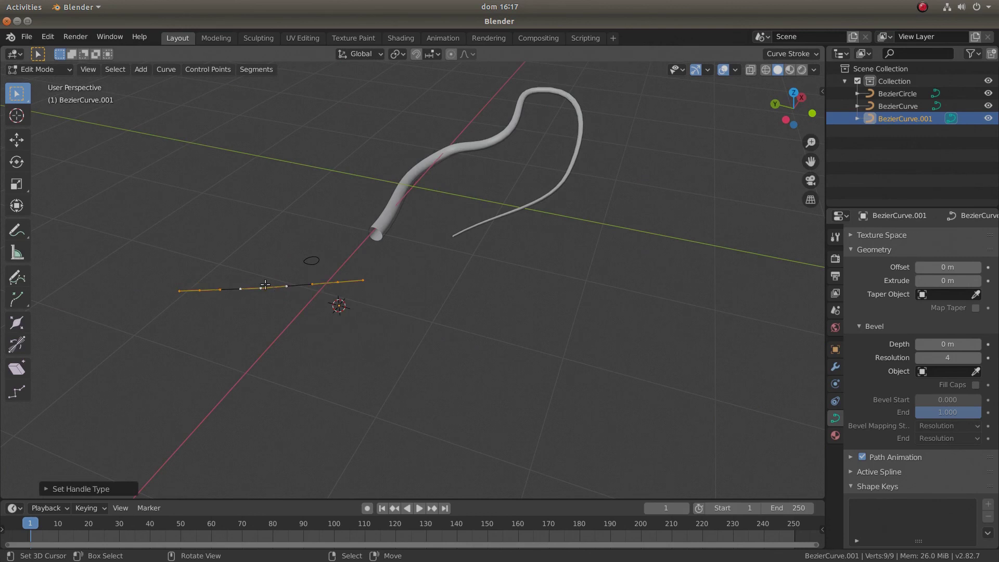
# Move the taper curve's middle point outward along Y in top view to form a peak.
pyautogui.press('KP_7')
pyautogui.press('g')
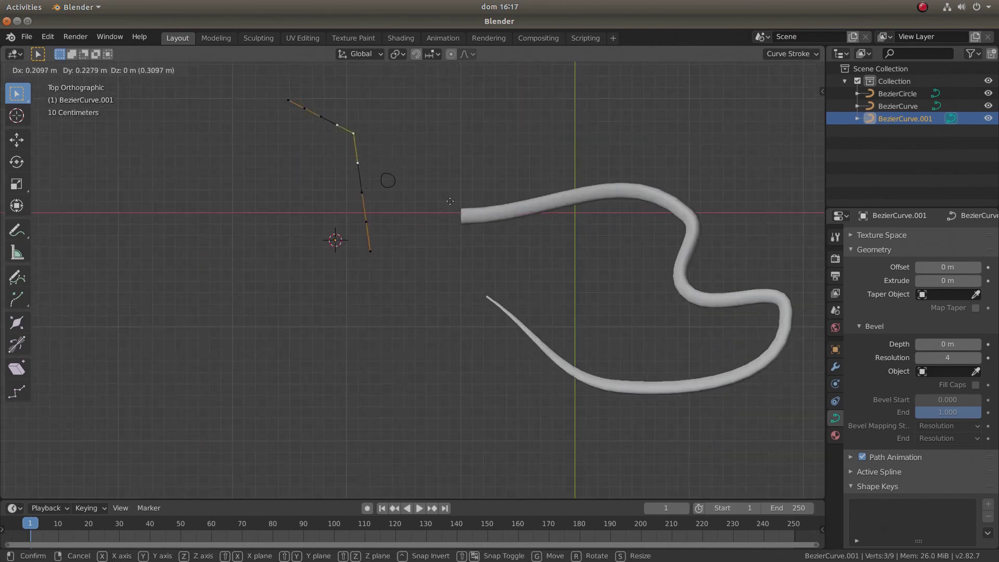
pyautogui.press('y')
pyautogui.click(431, 226)
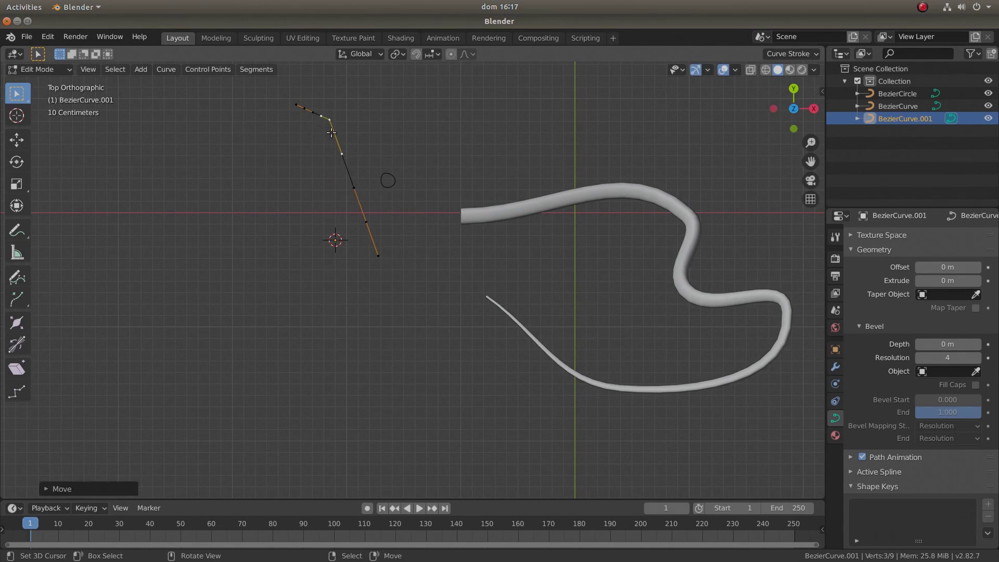
# Lower the taper curve's outer end point along Y to near its origin's level to narrow the tube's start.
pyautogui.press('g')
pyautogui.press('y')
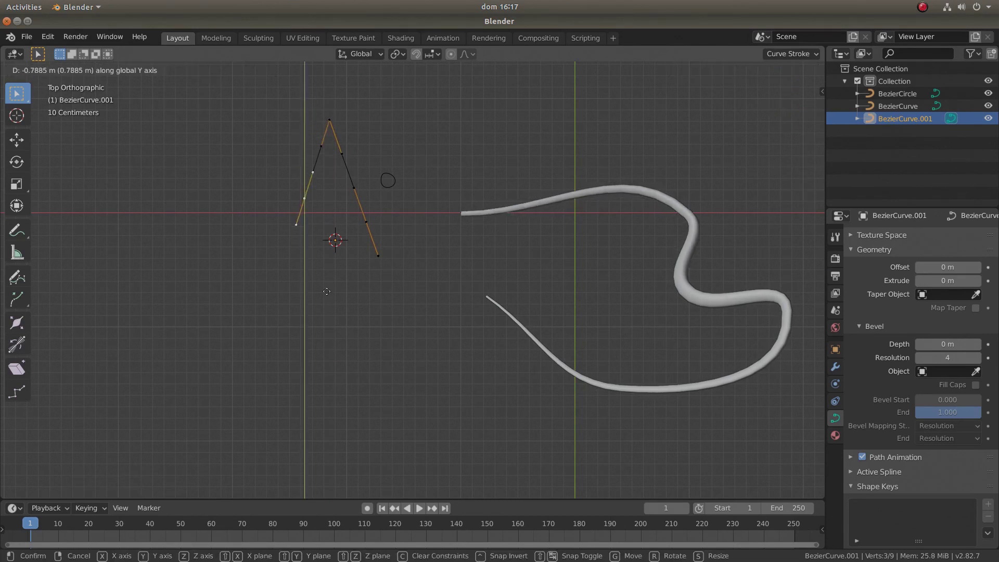
pyautogui.click(337, 284)
pyautogui.moveTo(392, 276); pyautogui.dragTo(299, 310, button='middle')
pyautogui.press('g')
pyautogui.press('y')
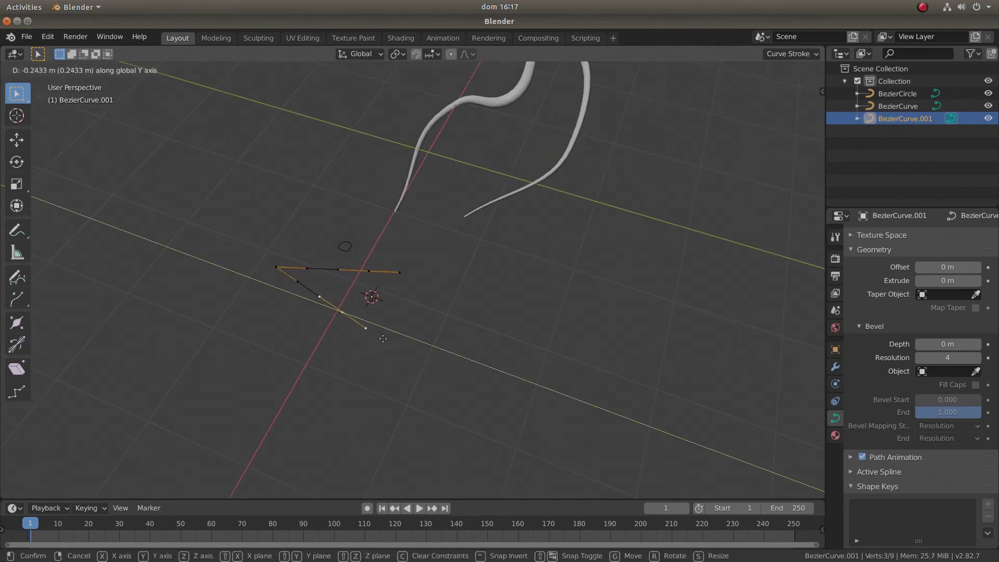
pyautogui.click(394, 317)
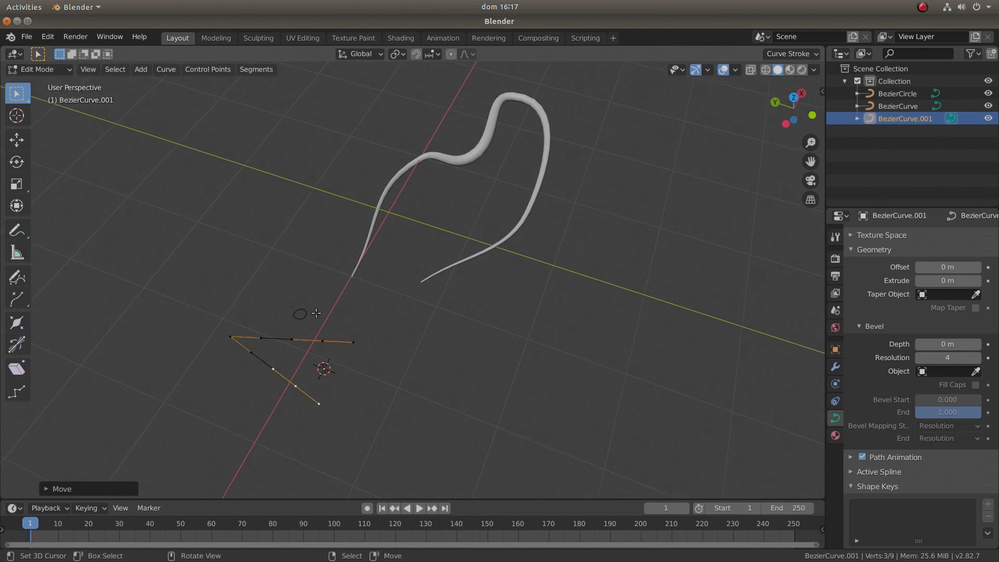
# Adjust the taper curve's peak point along the Y axis and leave Edit Mode.
pyautogui.press('g')
pyautogui.press('y')
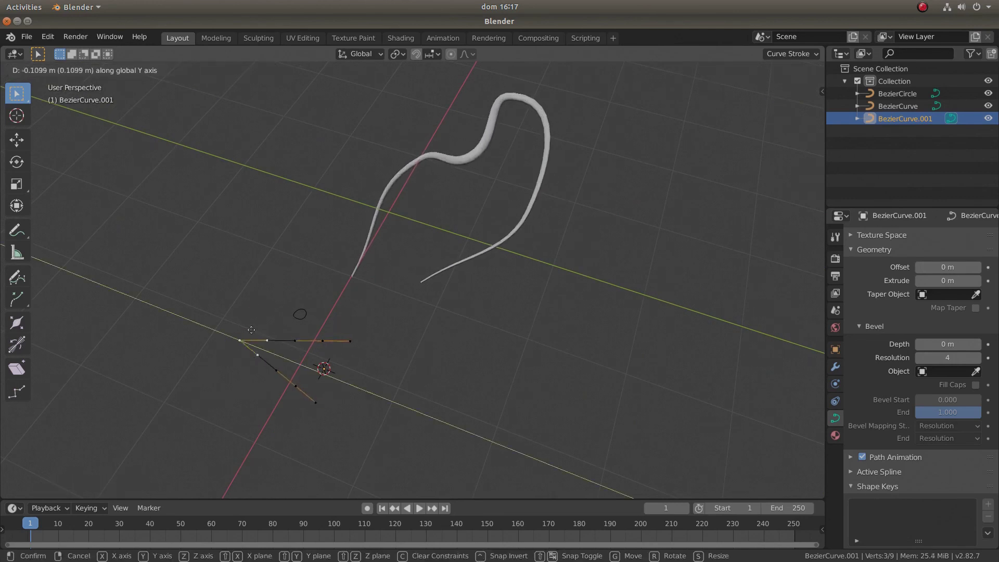
pyautogui.click(230, 295)
pyautogui.press('Tab')
pyautogui.moveTo(425, 410); pyautogui.dragTo(364, 373, button='middle')
# Re-enter Edit Mode in top view and reposition the taper curve's peak centrally between its two ends.
pyautogui.press('KP_7')
pyautogui.keyDown('shift'); pyautogui.moveTo(377, 303); pyautogui.dragTo(439, 352, button='middle'); pyautogui.keyUp('shift')
pyautogui.press('Tab')
pyautogui.press('g')
pyautogui.click(387, 212)
pyautogui.scroll(3, 387, 218)
pyautogui.keyDown('shift'); pyautogui.moveTo(385, 266); pyautogui.dragTo(383, 266, button='middle'); pyautogui.keyUp('shift')
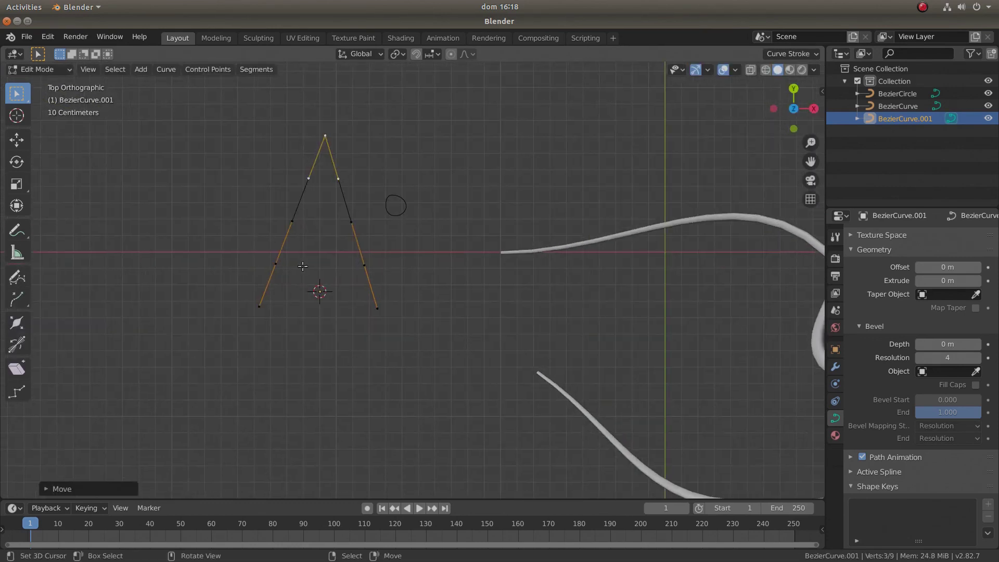
# Pull both handles of the taper curve's peak point outward to round it into an arch, and leave Edit Mode.
pyautogui.click(276, 263)
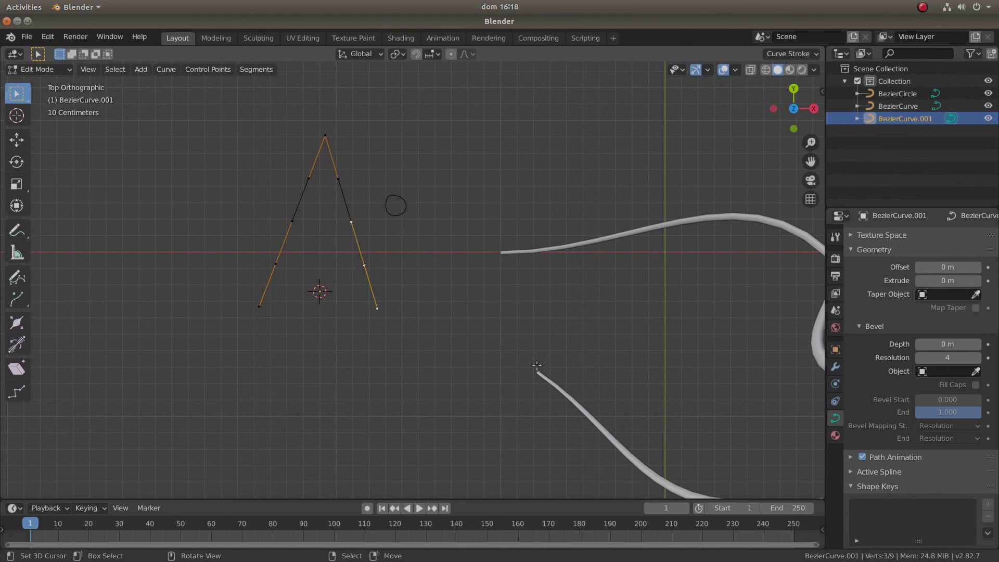
pyautogui.press('g')
pyautogui.click(384, 139)
pyautogui.click(309, 178)
pyautogui.press('g')
pyautogui.click(274, 153)
pyautogui.moveTo(313, 208); pyautogui.dragTo(501, 309, button='middle')
pyautogui.press('Tab')
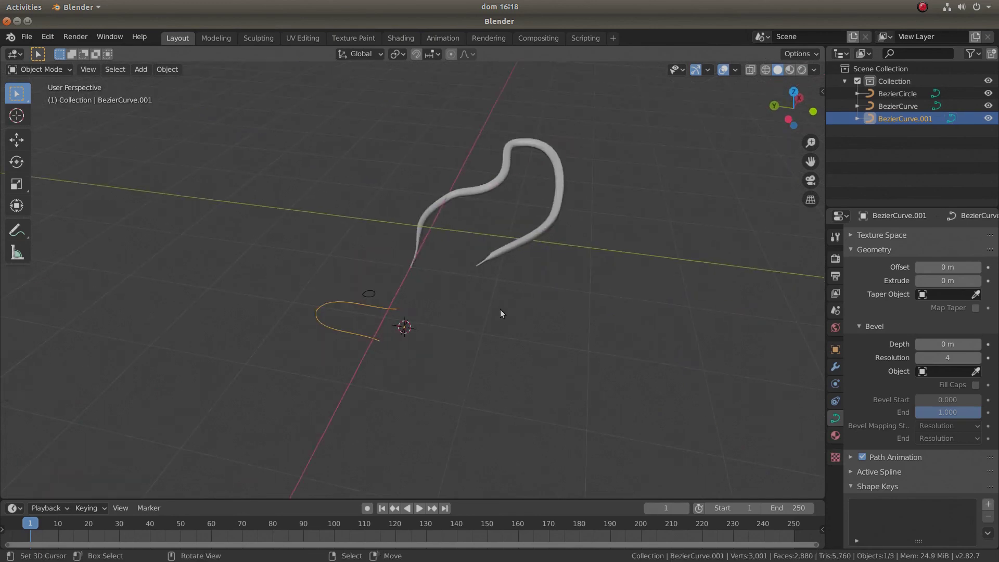